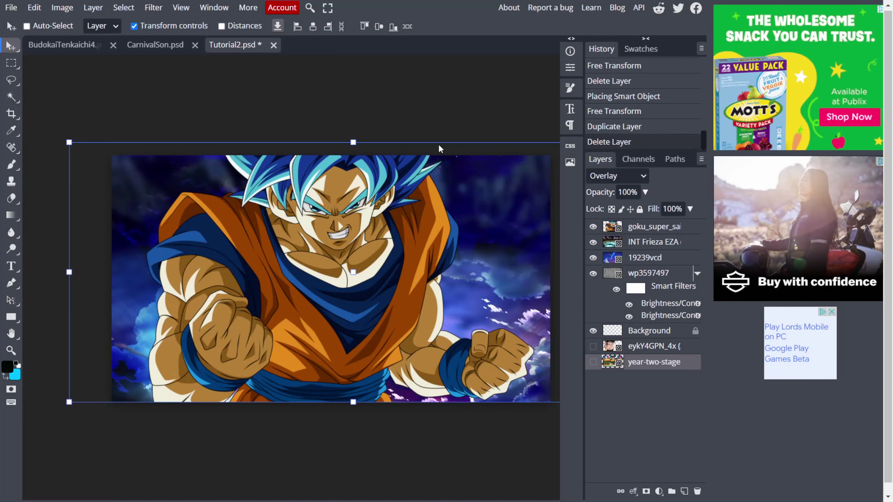
Step: Look at the CarnivalSon.psd example, and preview the Tutorial2.psd background with the Goku render layer hidden
{"action": "left_click", "coordinate": [179, 45]}
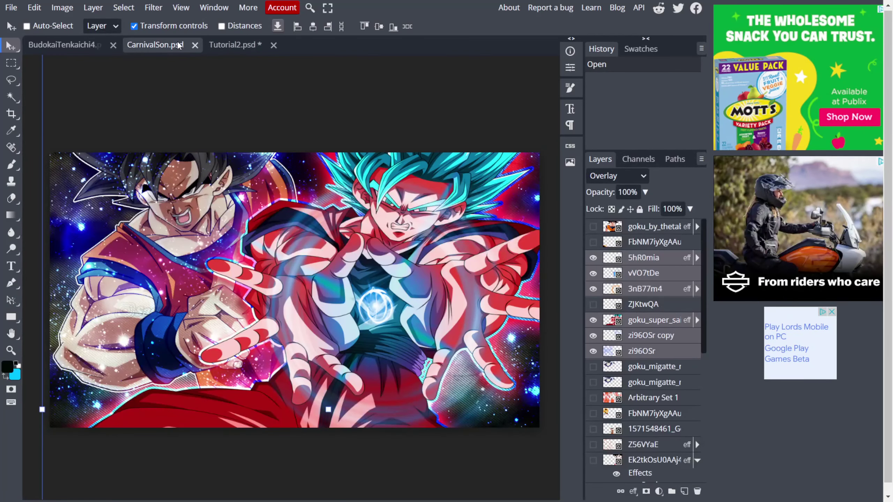
{"action": "left_click", "coordinate": [224, 45]}
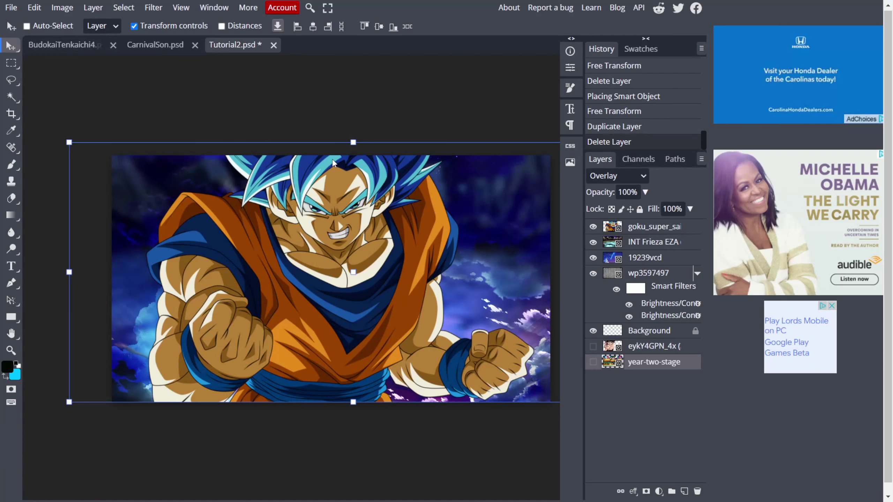
{"action": "left_click", "coordinate": [593, 227]}
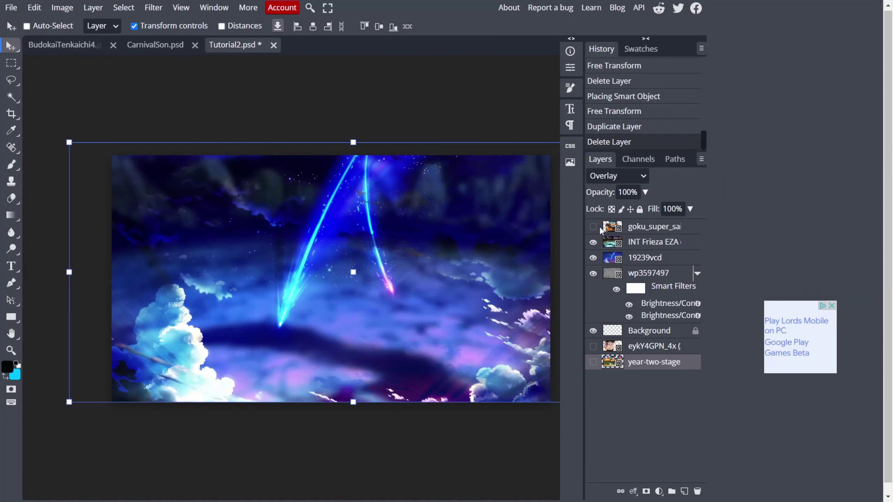
{"action": "left_click", "coordinate": [599, 229]}
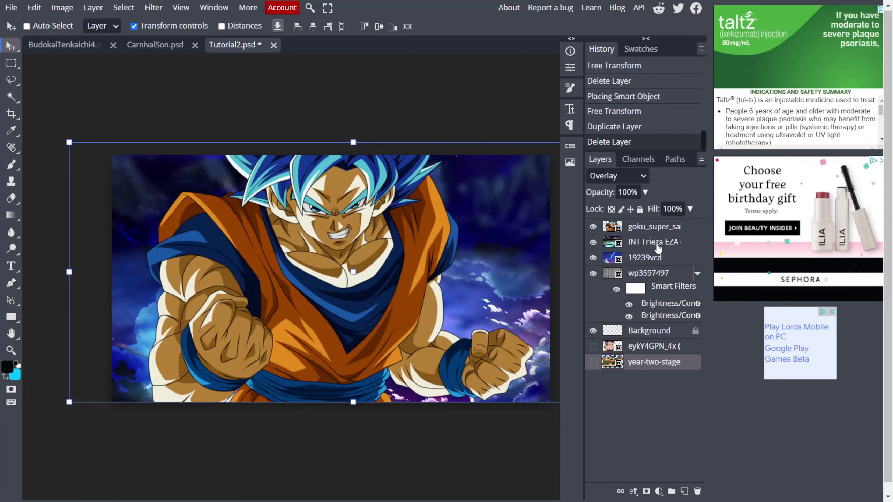
Step: Set the blend mode of the 19239vcd comet sky layer to Overlay
{"action": "left_click", "coordinate": [682, 259]}
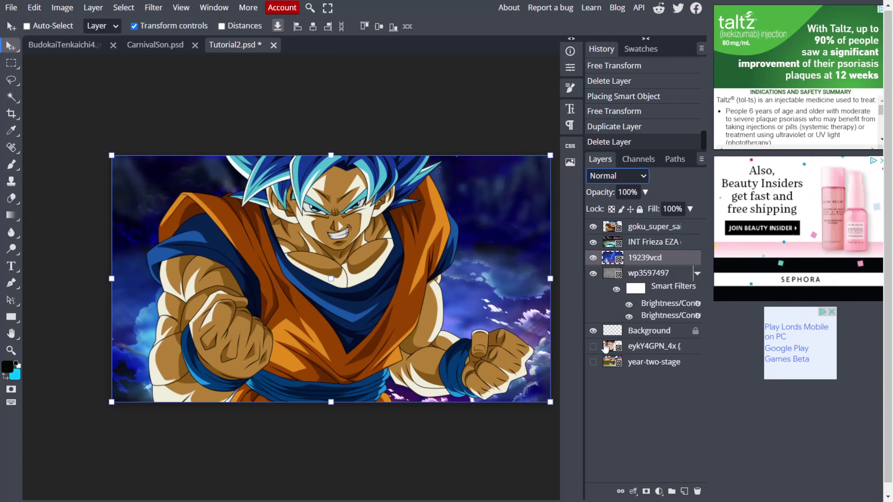
{"action": "key", "text": "shift+alt+o"}
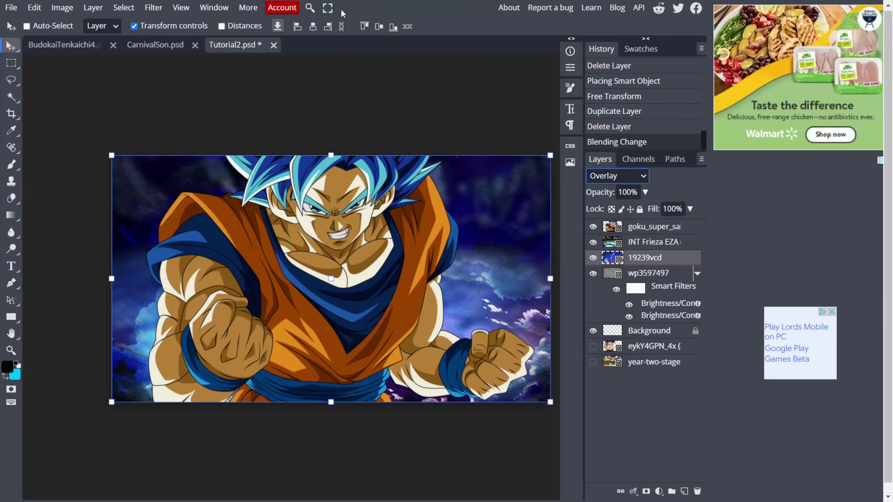
{"action": "left_click", "coordinate": [311, 10]}
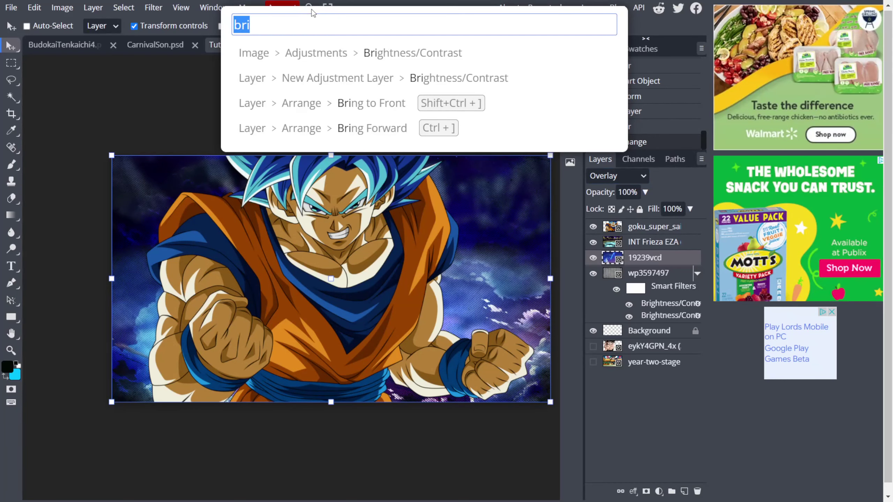
{"action": "type", "text": "blu"}
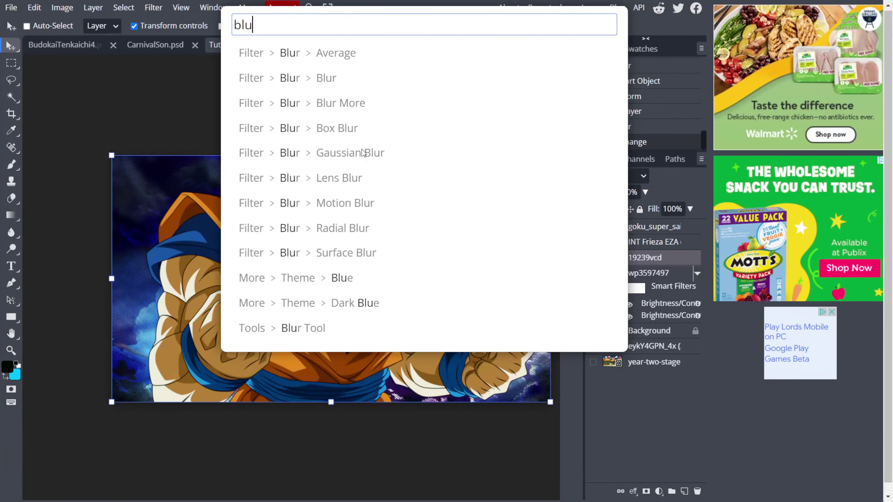
{"action": "left_click", "coordinate": [363, 153]}
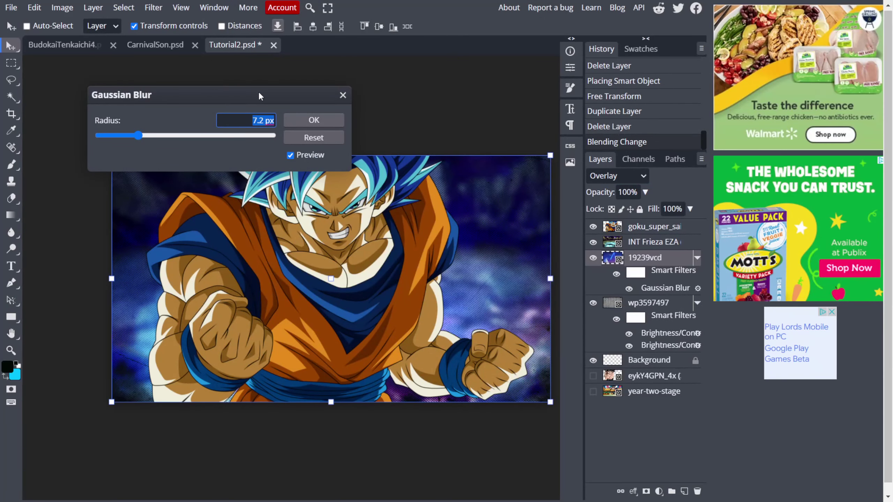
{"action": "left_click", "coordinate": [341, 94]}
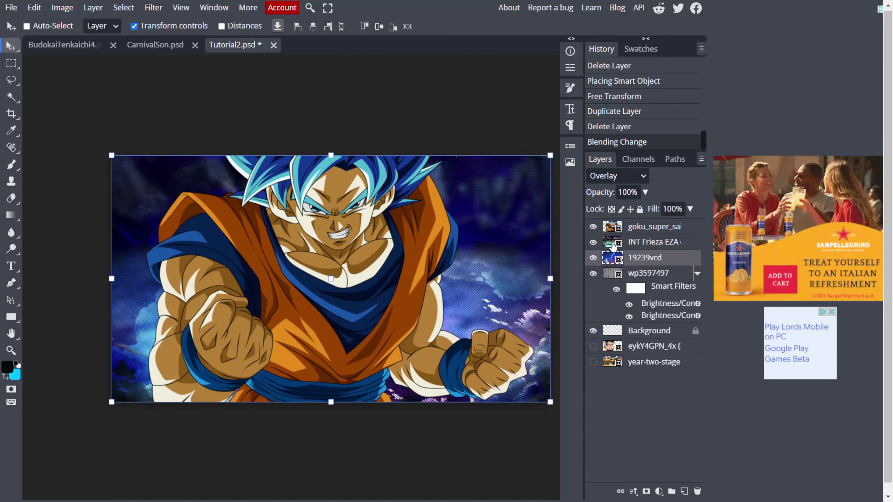
Step: Hide the INT Frieza EZA layer and place it below the Background layer in the stack
{"action": "left_click", "coordinate": [593, 243]}
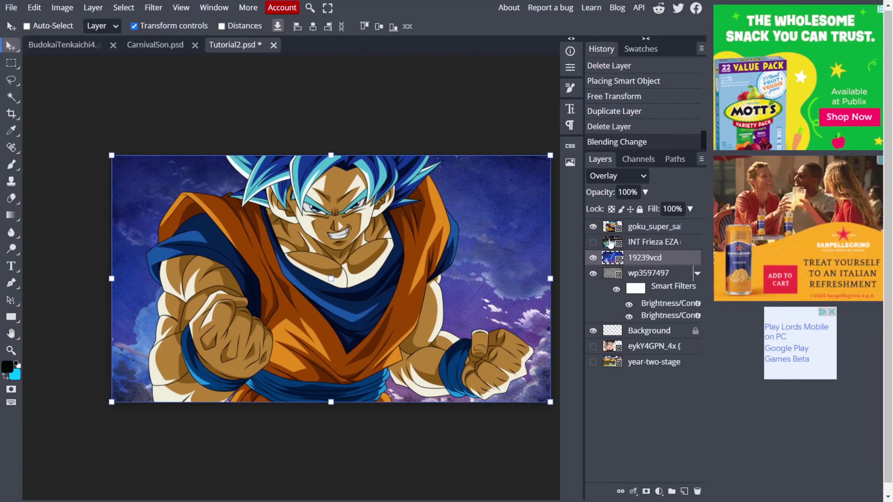
{"action": "left_click_drag", "start_coordinate": [637, 243], "coordinate": [649, 343]}
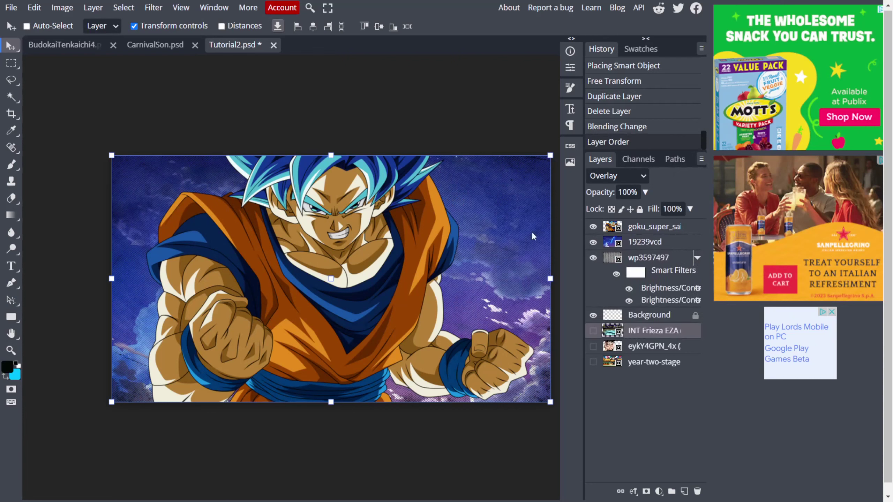
Step: Preview the background without the Goku render, and duplicate the 19239vcd layer
{"action": "left_click", "coordinate": [667, 242]}
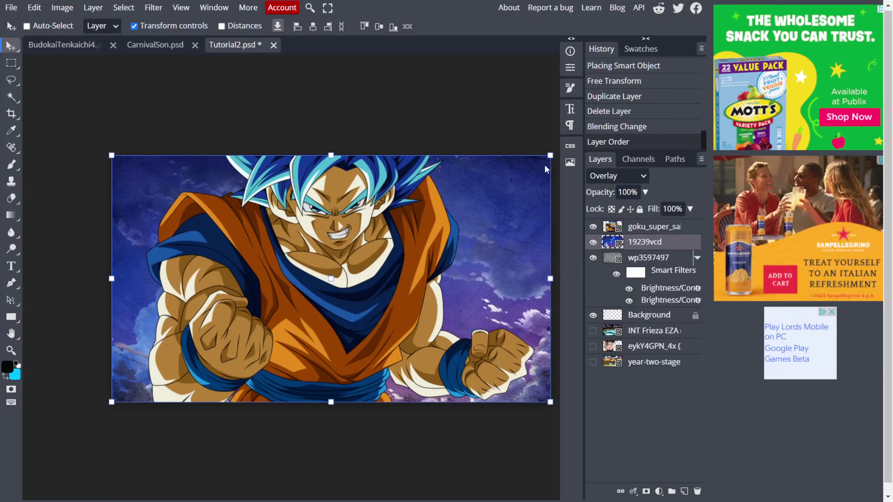
{"action": "left_click", "coordinate": [593, 227]}
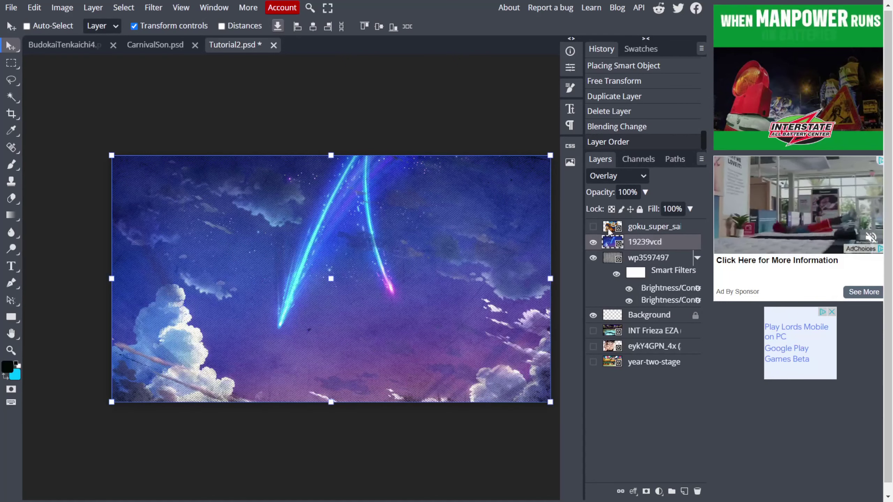
{"action": "left_click", "coordinate": [593, 227]}
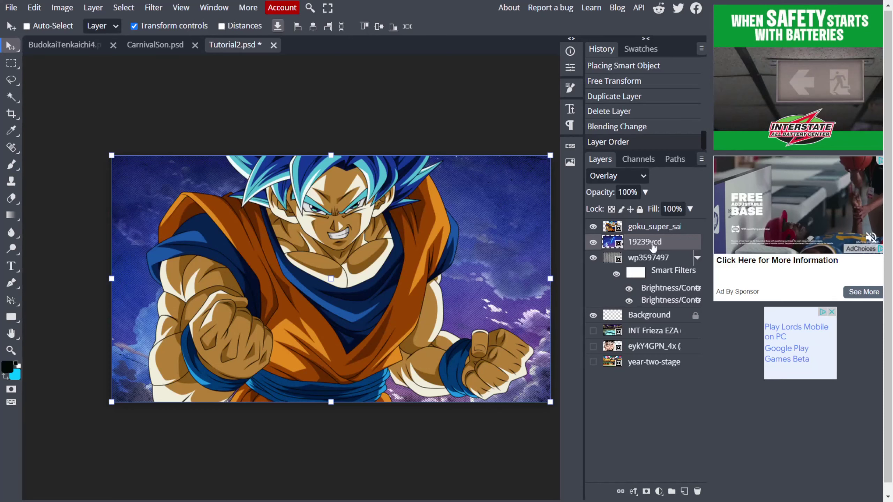
{"action": "scroll", "coordinate": [663, 205], "scroll_direction": "down", "scroll_amount": 1}
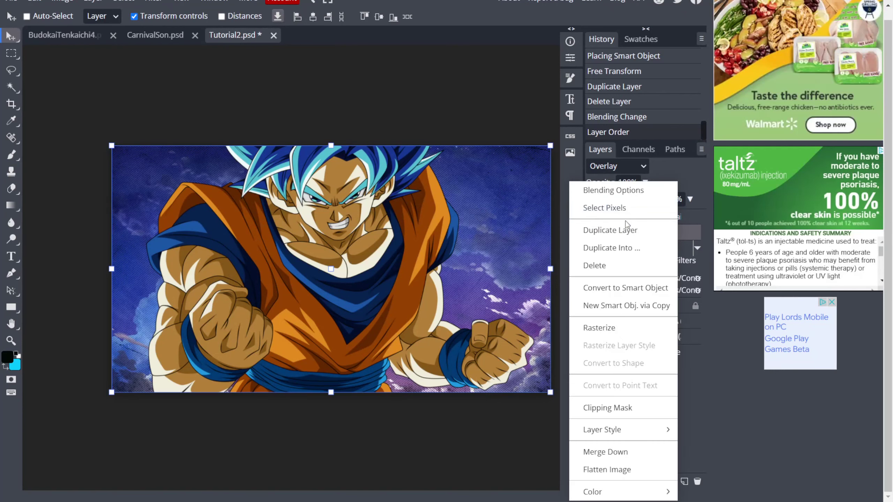
{"action": "left_click", "coordinate": [613, 231]}
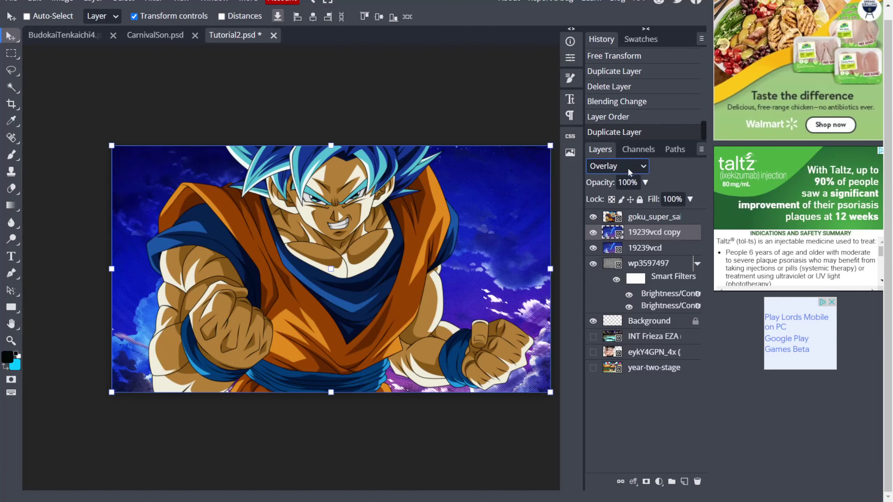
Step: Examine the wp3597497 texture with its smart filters off and on while both 19239vcd layers are hidden, restoring their visibility at the end
{"action": "left_click", "coordinate": [593, 232]}
{"action": "left_click", "coordinate": [648, 263]}
{"action": "left_click", "coordinate": [593, 247]}
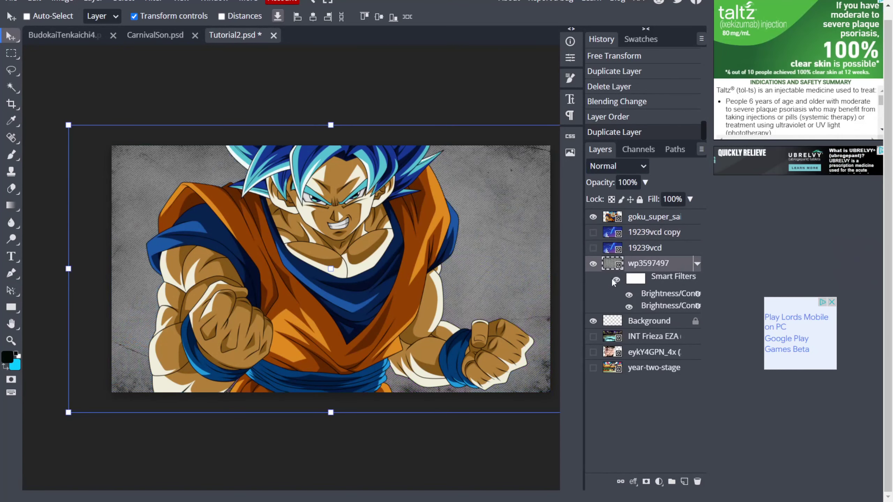
{"action": "left_click", "coordinate": [616, 281]}
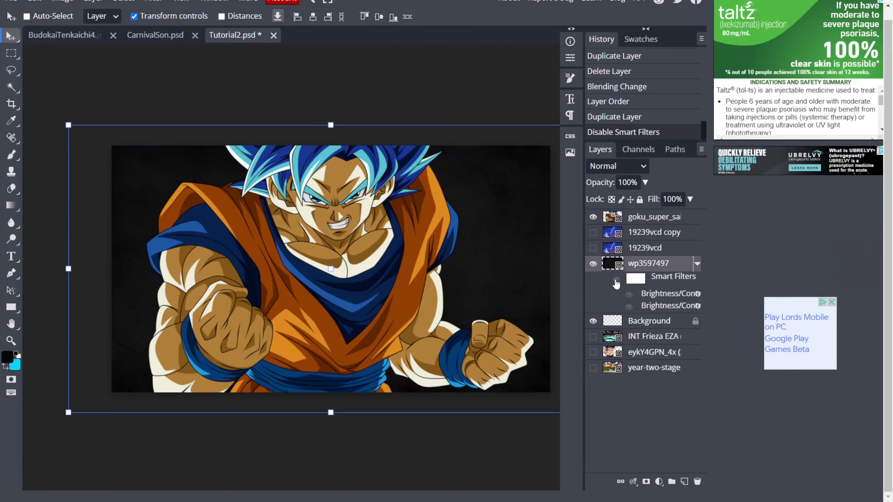
{"action": "left_click", "coordinate": [616, 280]}
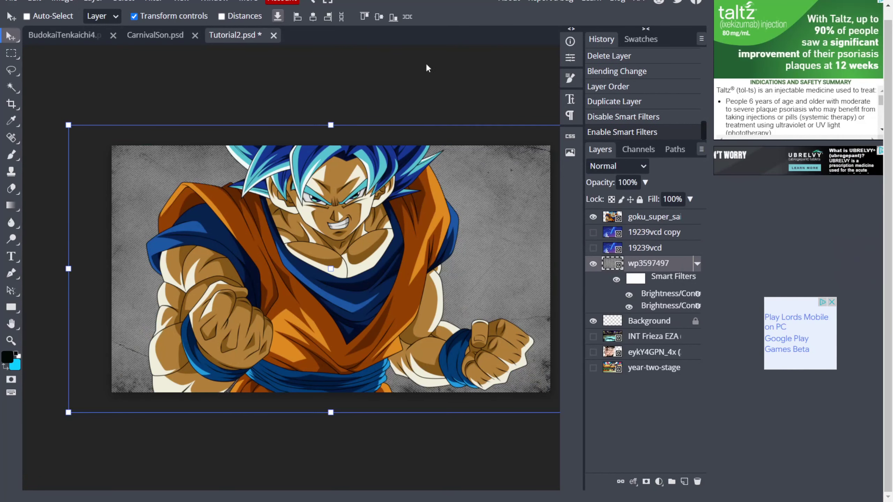
{"action": "scroll", "coordinate": [627, 404], "scroll_direction": "up", "scroll_amount": 1}
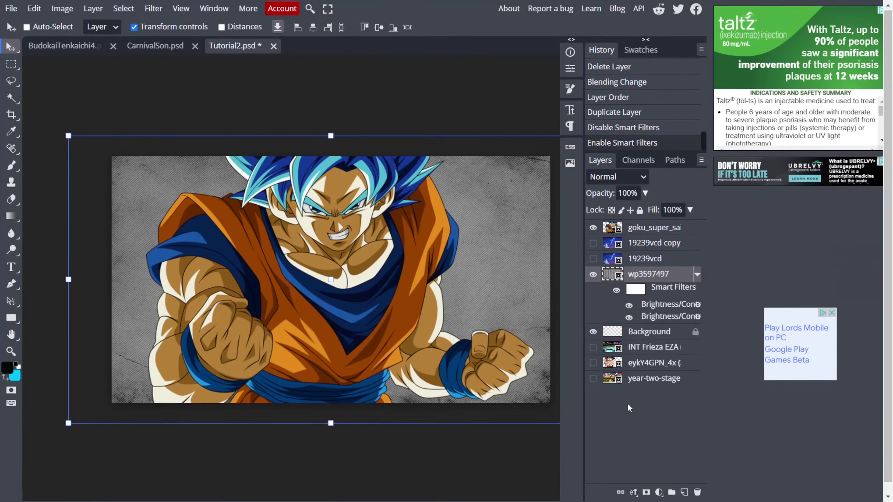
{"action": "left_click", "coordinate": [593, 259]}
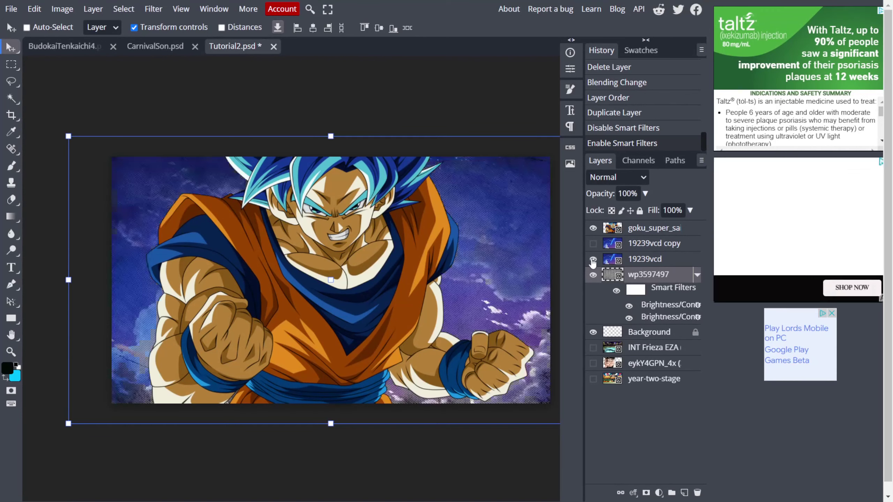
{"action": "left_click", "coordinate": [593, 244]}
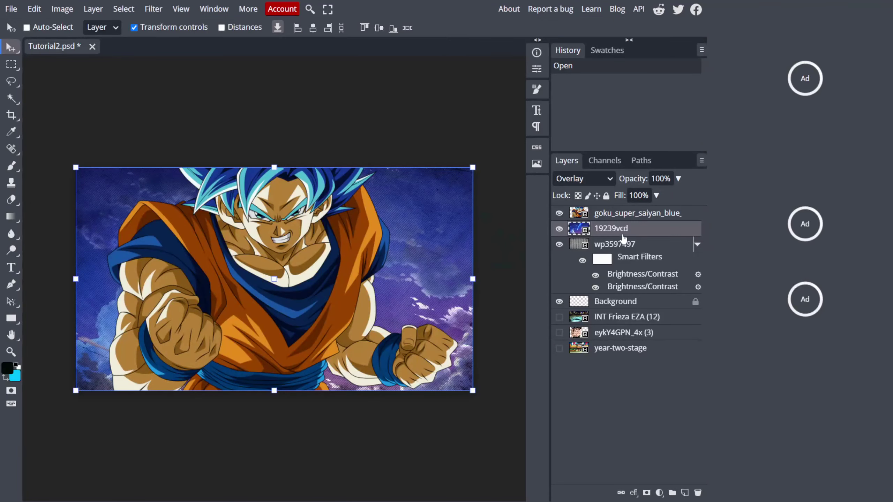
Step: Duplicate the 19239vcd layer and move the copy rightward so its comet trails show on the right side of Goku
{"action": "right_click", "coordinate": [642, 232]}
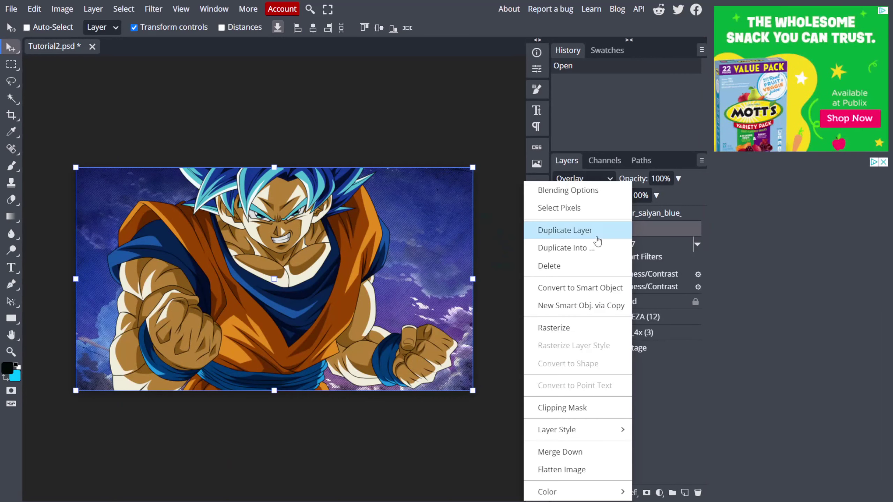
{"action": "left_click", "coordinate": [596, 231]}
{"action": "left_click_drag", "start_coordinate": [406, 251], "coordinate": [551, 249]}
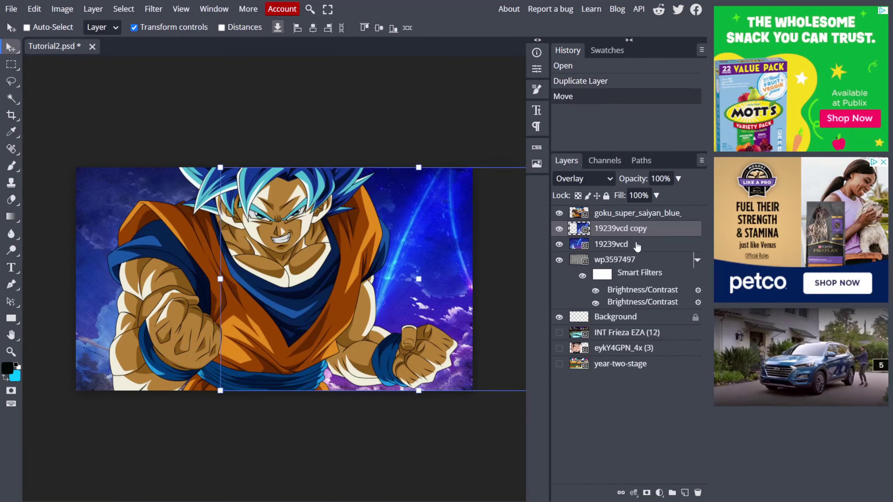
Step: Move the original 19239vcd layer leftward, flip it horizontally, and position its comet trails on the left side of Goku
{"action": "left_click", "coordinate": [634, 246]}
{"action": "left_click_drag", "start_coordinate": [402, 254], "coordinate": [377, 258]}
{"action": "left_click", "coordinate": [34, 8]}
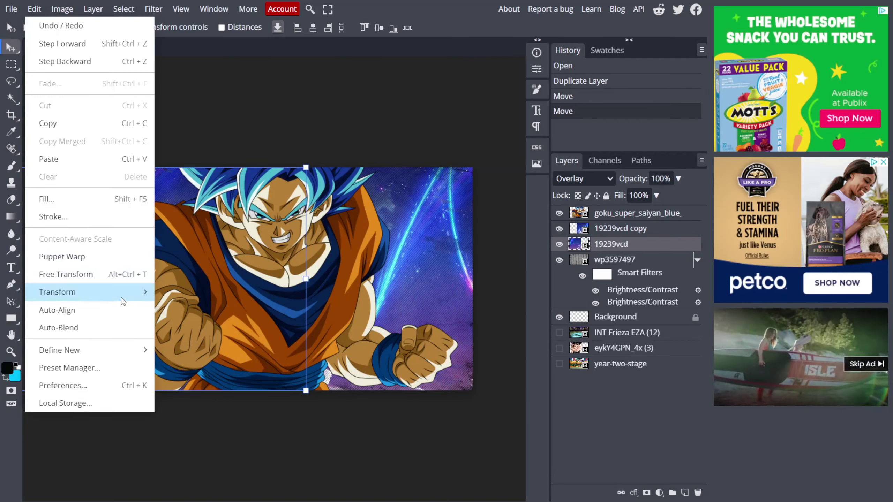
{"action": "mouse_move", "coordinate": [84, 292]}
{"action": "left_click", "coordinate": [216, 461]}
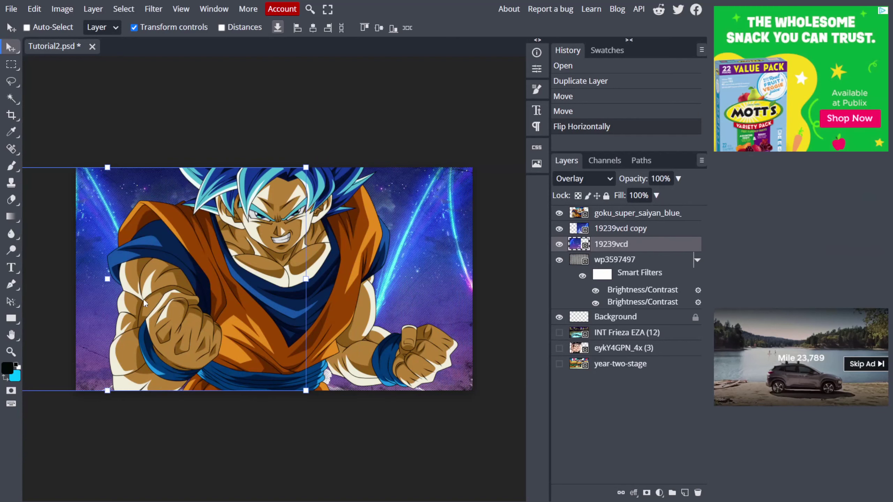
{"action": "mouse_move", "coordinate": [143, 298]}
{"action": "left_mouse_down"}
{"action": "mouse_move", "coordinate": [163, 304]}
{"action": "mouse_move", "coordinate": [134, 302]}
{"action": "mouse_move", "coordinate": [158, 300]}
{"action": "left_mouse_up"}
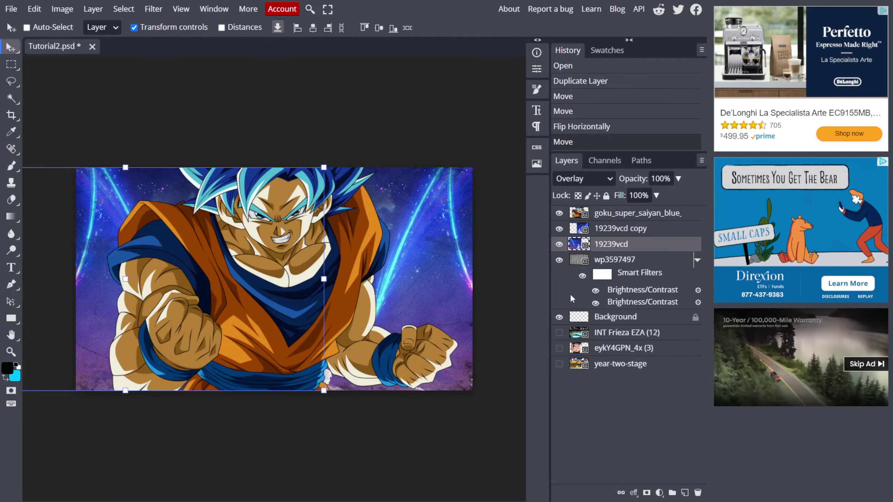
Step: Add a Stroke layer style to the goku_super_saiyan_blue layer and show its stroke settings
{"action": "left_click", "coordinate": [668, 228]}
{"action": "left_click", "coordinate": [691, 212]}
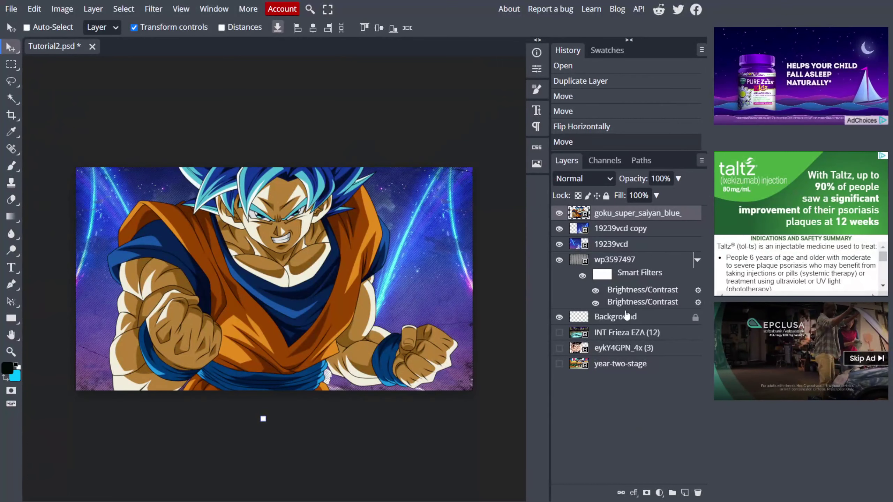
{"action": "double_click", "coordinate": [691, 215]}
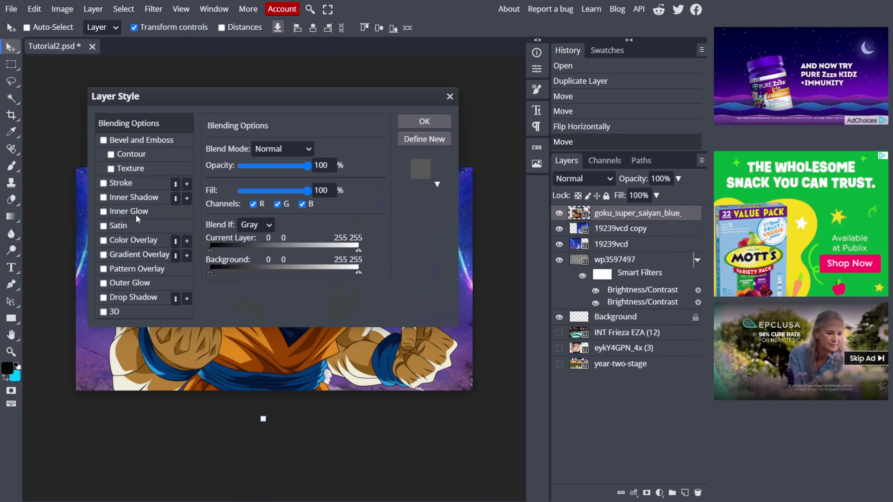
{"action": "left_click_drag", "start_coordinate": [305, 101], "coordinate": [694, 109]}
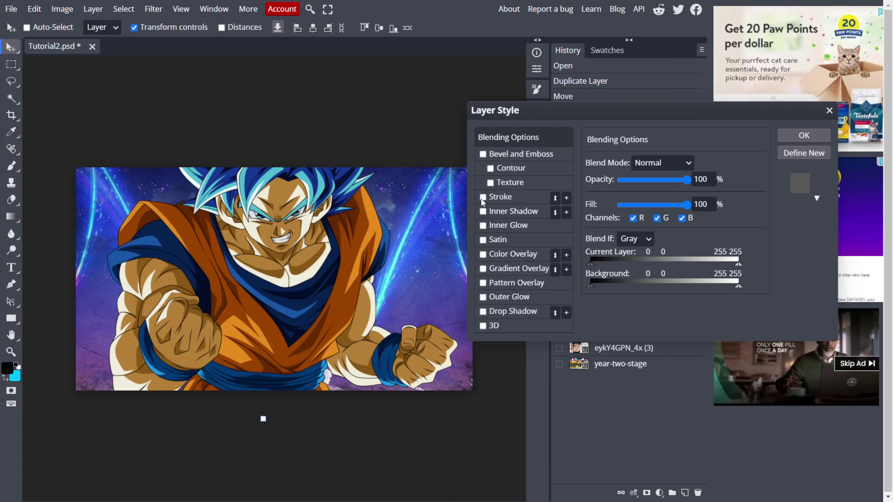
{"action": "left_click", "coordinate": [500, 196]}
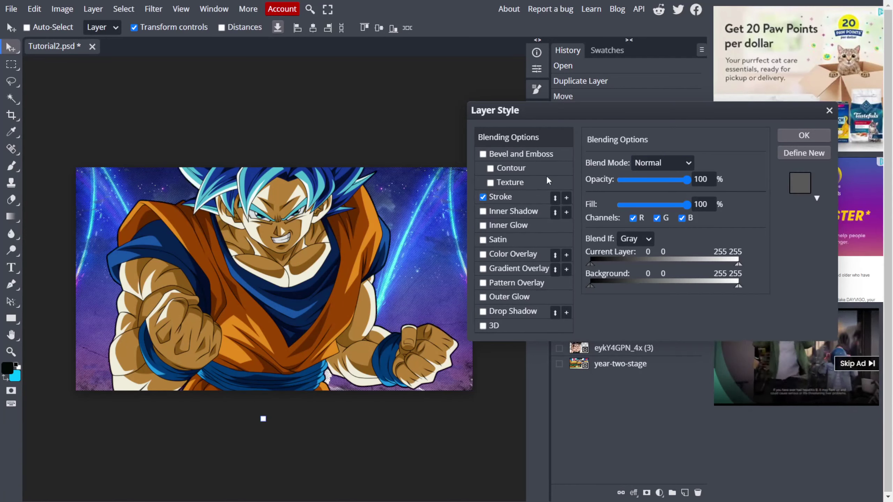
{"action": "left_click", "coordinate": [540, 199]}
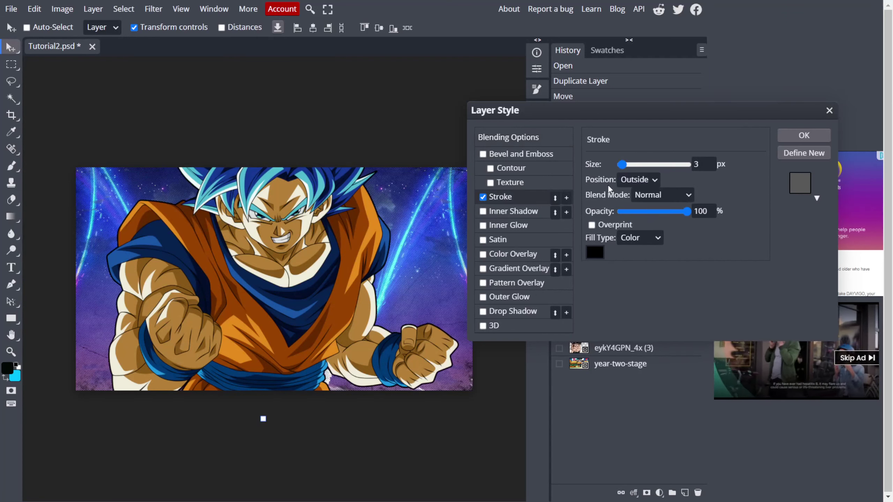
Step: Set the stroke color of the Goku layer to white (ffffff) and the stroke size to 5 px
{"action": "left_click", "coordinate": [597, 254]}
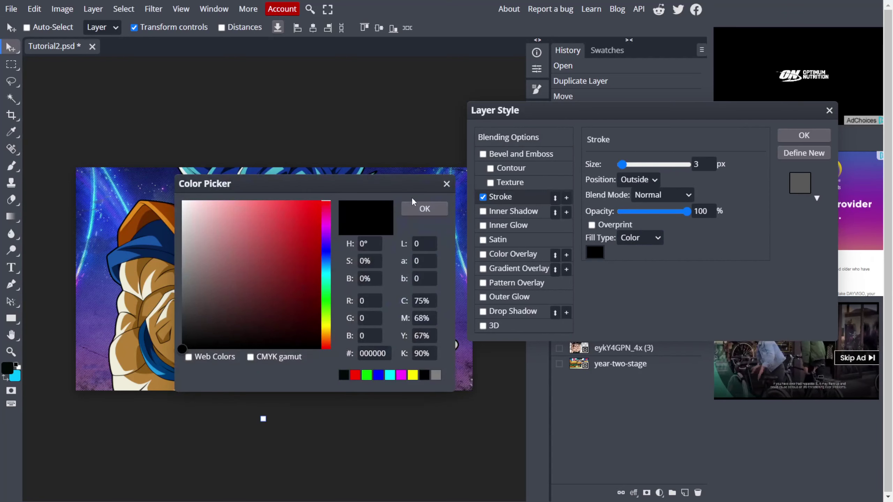
{"action": "left_click_drag", "start_coordinate": [412, 186], "coordinate": [799, 121]}
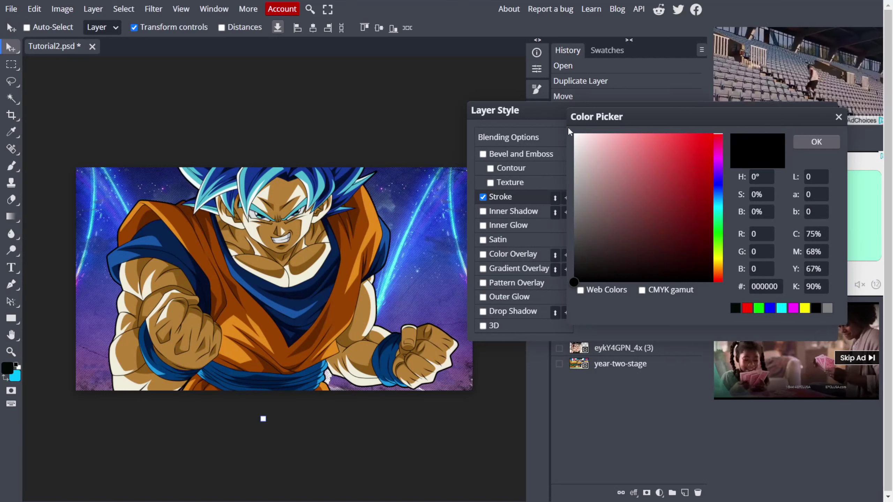
{"action": "left_click", "coordinate": [580, 140]}
{"action": "left_click", "coordinate": [574, 132]}
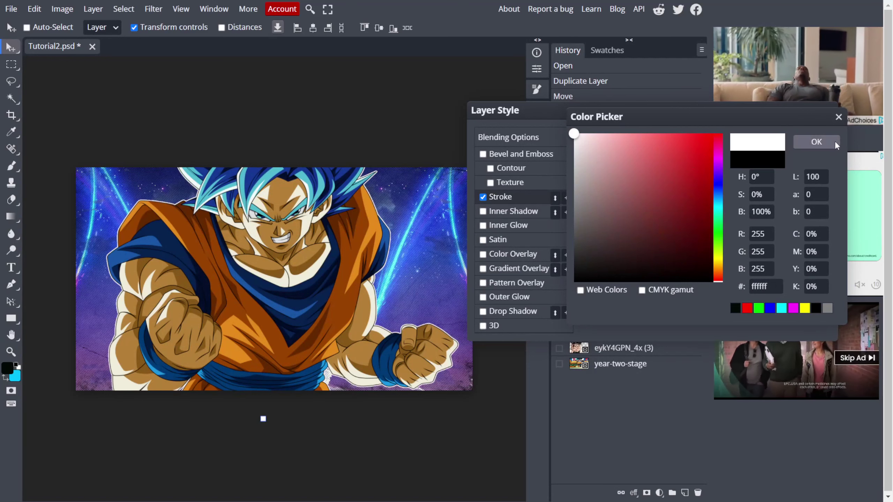
{"action": "left_click", "coordinate": [816, 142]}
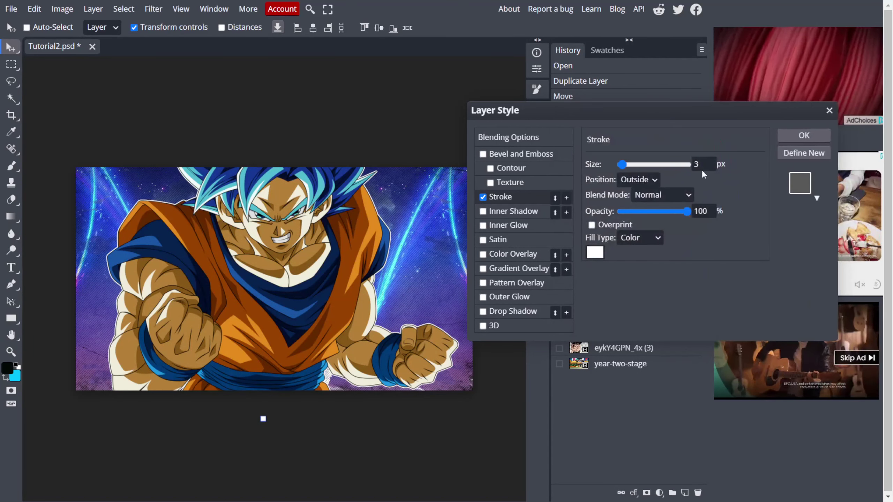
{"action": "left_click", "coordinate": [703, 165]}
{"action": "key", "text": "BackSpace"}
{"action": "type", "text": "4"}
{"action": "key", "text": "BackSpace"}
{"action": "type", "text": "5"}
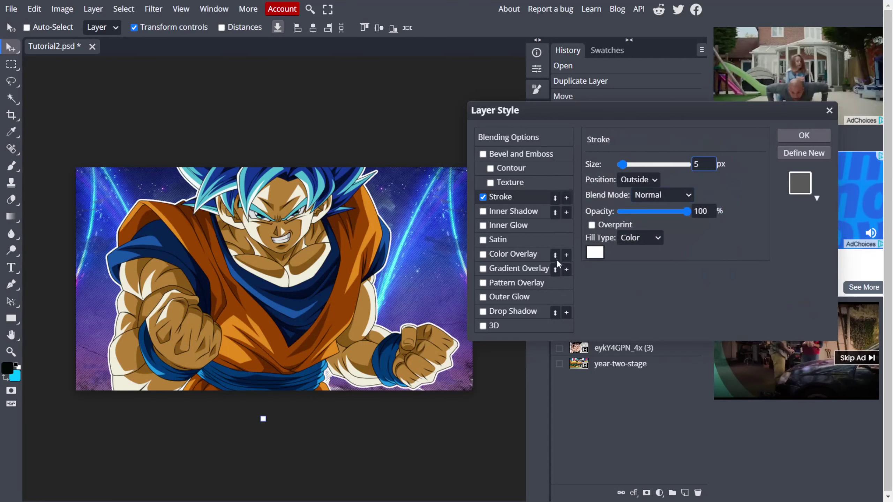
Step: Enable Outer Glow and Drop Shadow on the Goku layer, setting the glow's size to 32 px and spread to 10%
{"action": "left_click", "coordinate": [493, 301]}
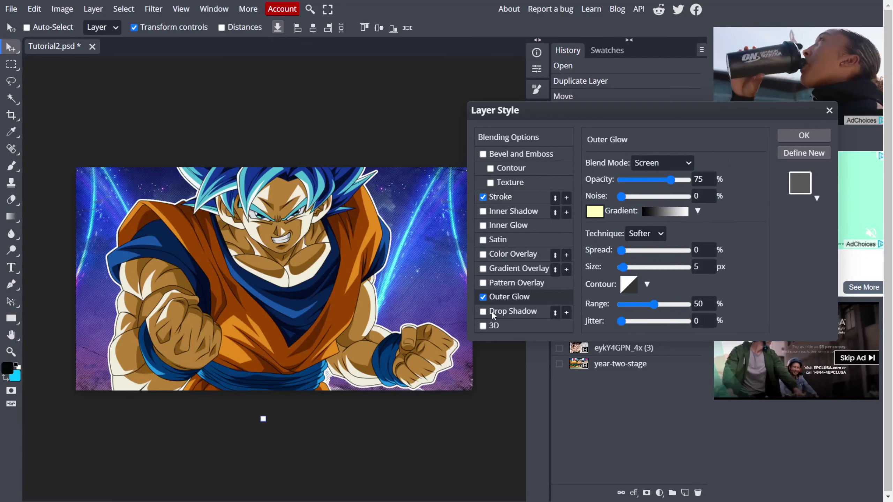
{"action": "left_click", "coordinate": [491, 311]}
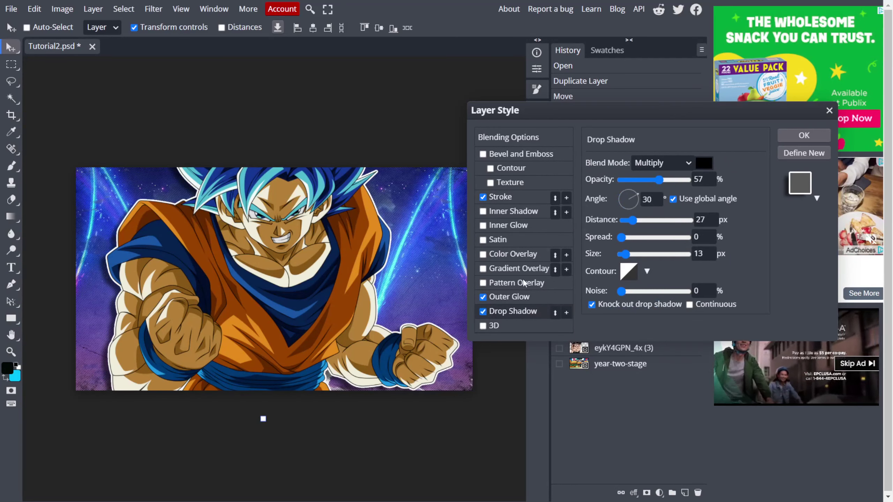
{"action": "left_click", "coordinate": [533, 296]}
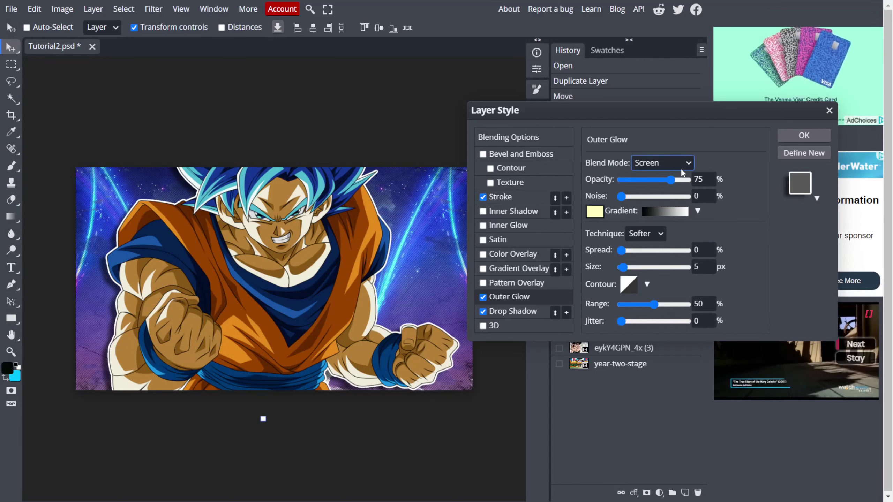
{"action": "left_click", "coordinate": [632, 267]}
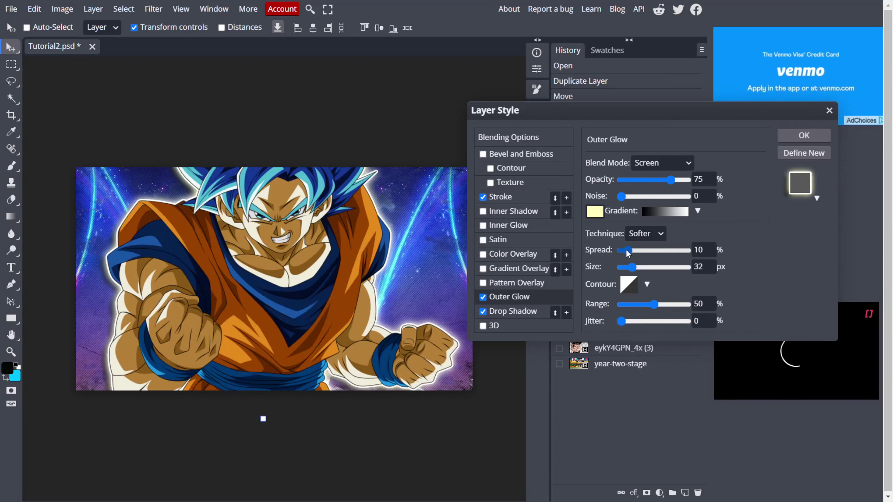
{"action": "left_click", "coordinate": [710, 251]}
{"action": "type", "text": "10"}
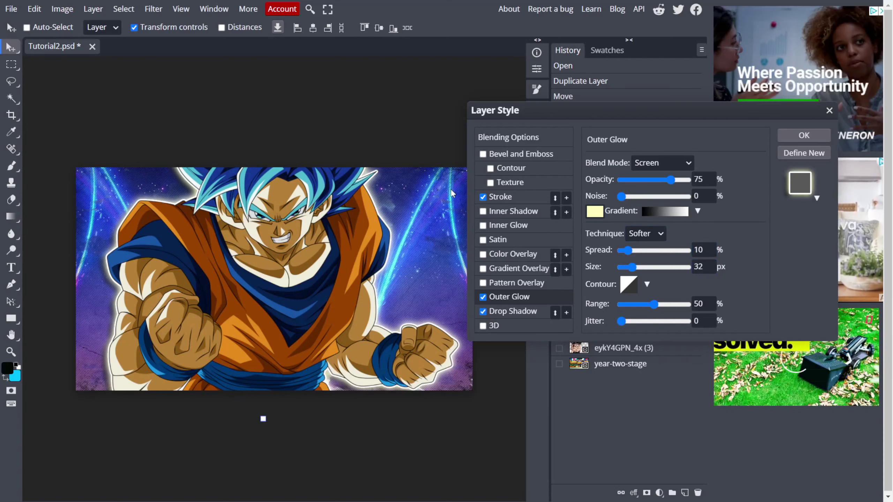
Step: Set the outer glow color to bright blue (0c8efc) and its opacity to 100%
{"action": "left_click", "coordinate": [594, 210]}
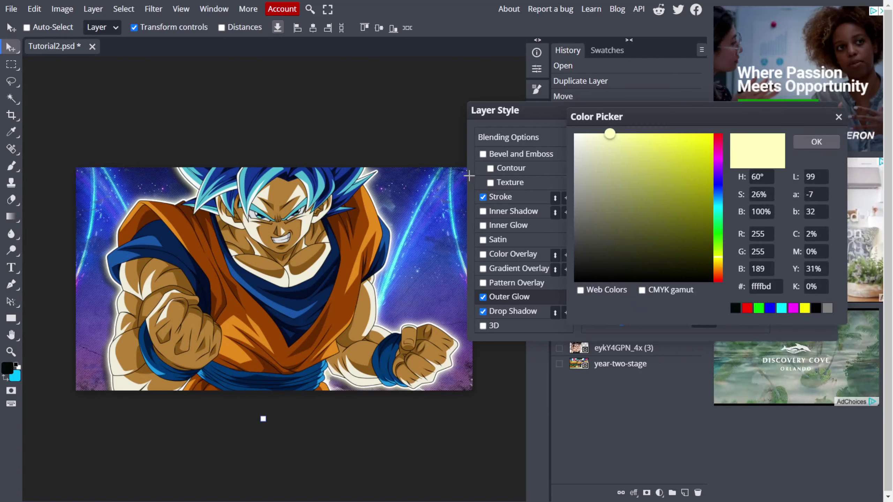
{"action": "left_click", "coordinate": [706, 135]}
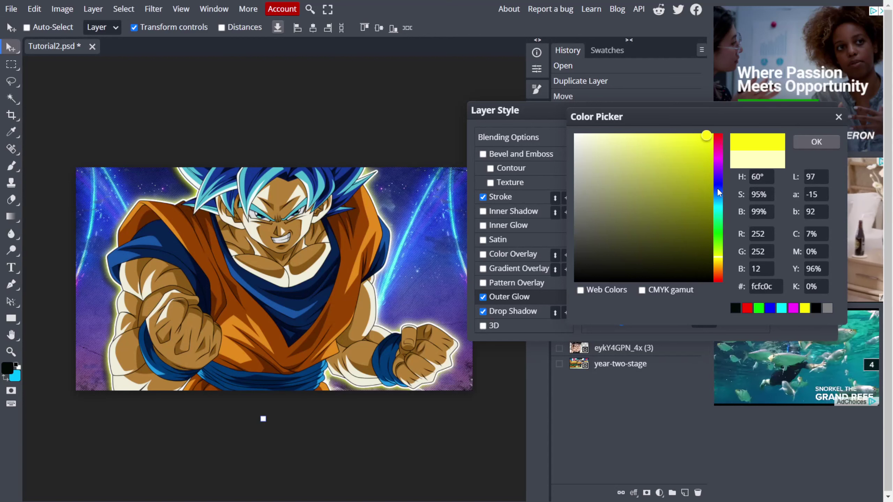
{"action": "left_click", "coordinate": [718, 190]}
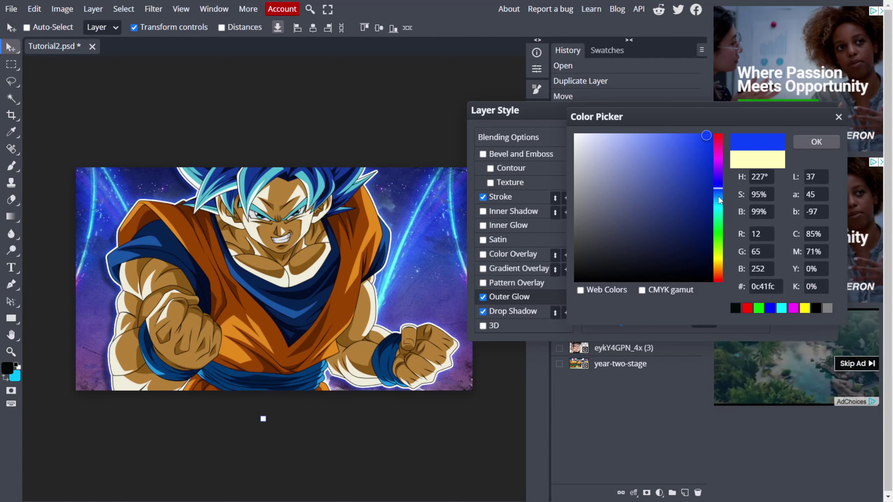
{"action": "left_click", "coordinate": [718, 196]}
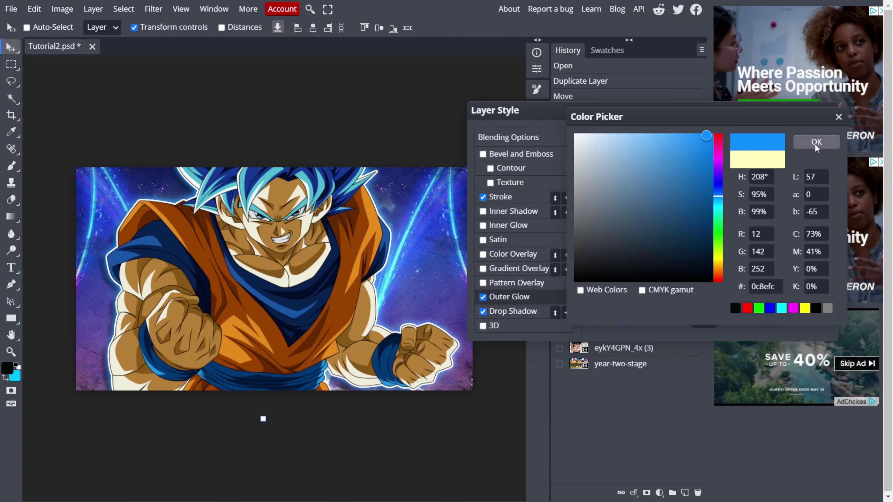
{"action": "key", "text": "Return"}
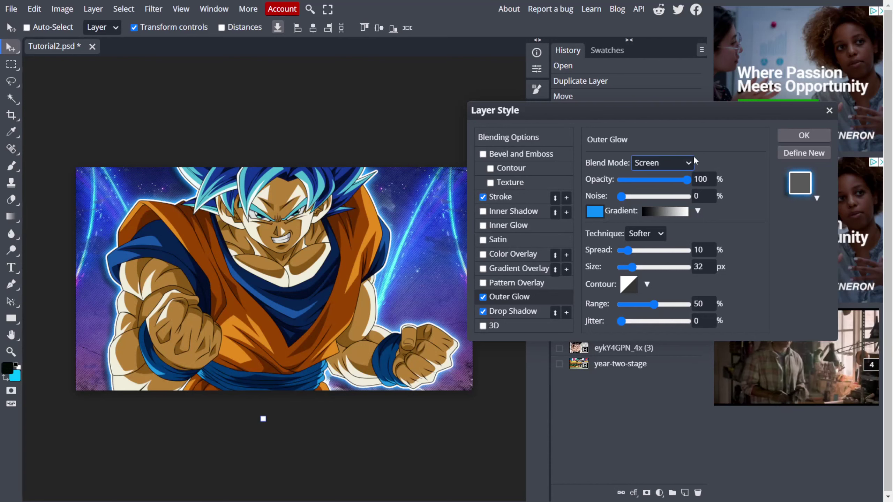
Step: Preview the blend modes for the outer glow from Normal onward and settle on Linear Light
{"action": "key", "text": "n"}
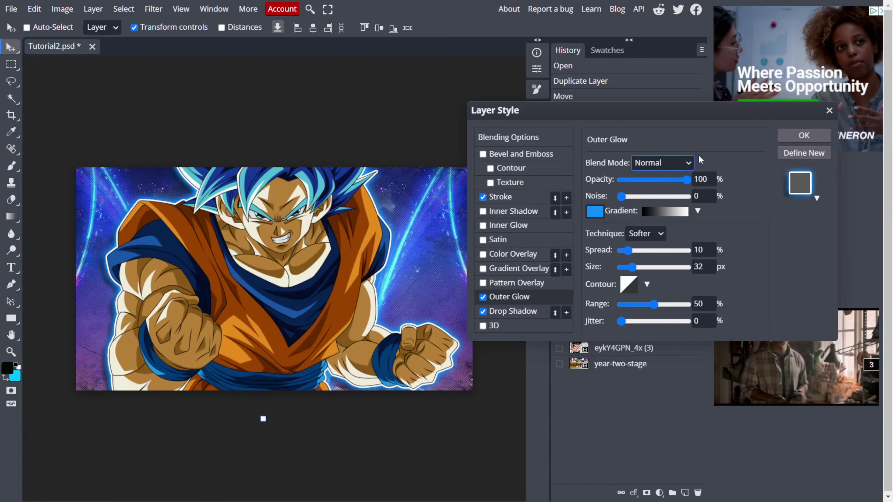
{"action": "key", "text": "d"}
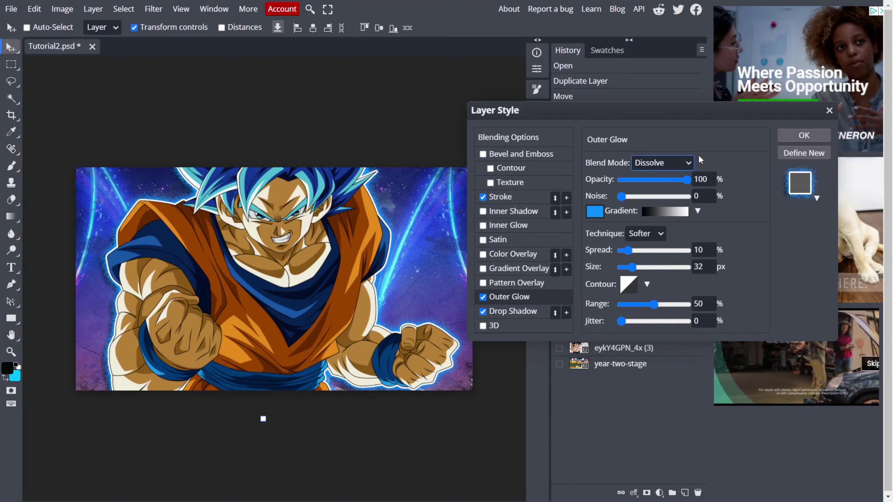
{"action": "key", "text": "d"}
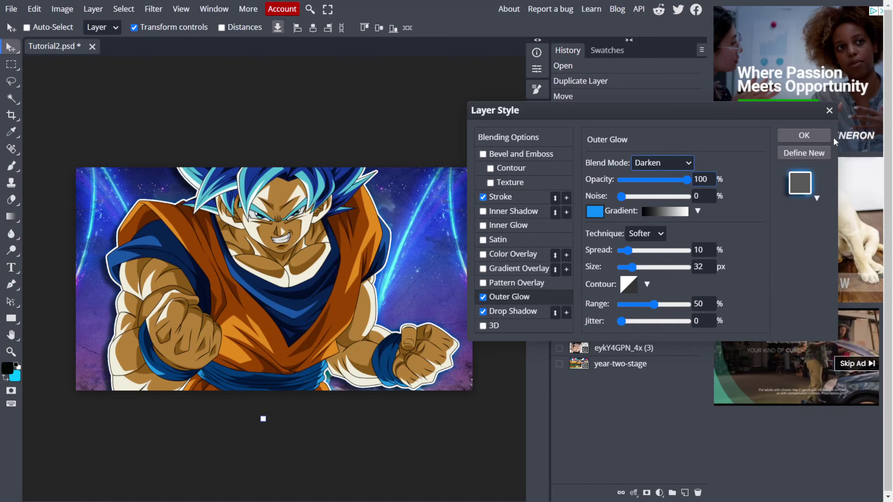
{"action": "key", "text": "m"}
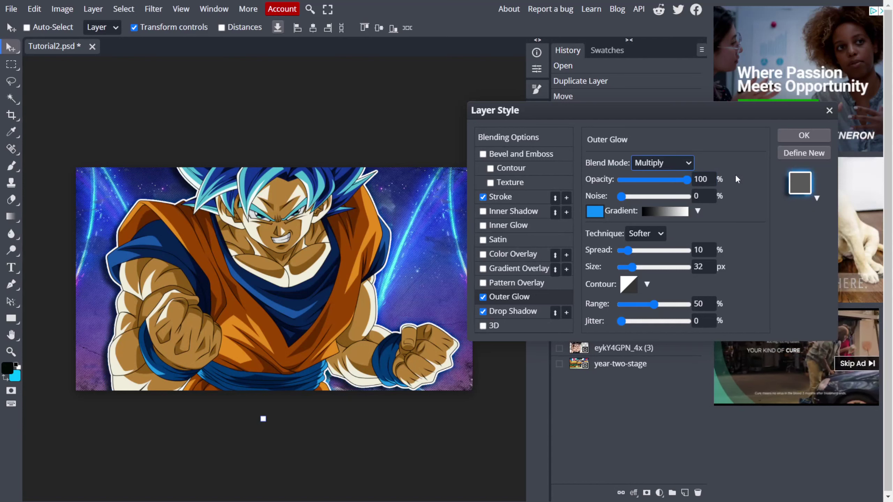
{"action": "key", "text": "Down"}
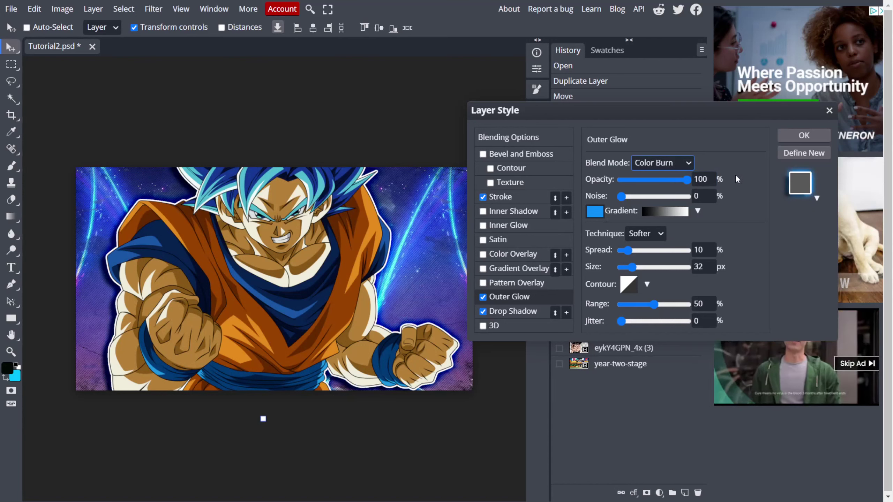
{"action": "key", "text": "Down"}
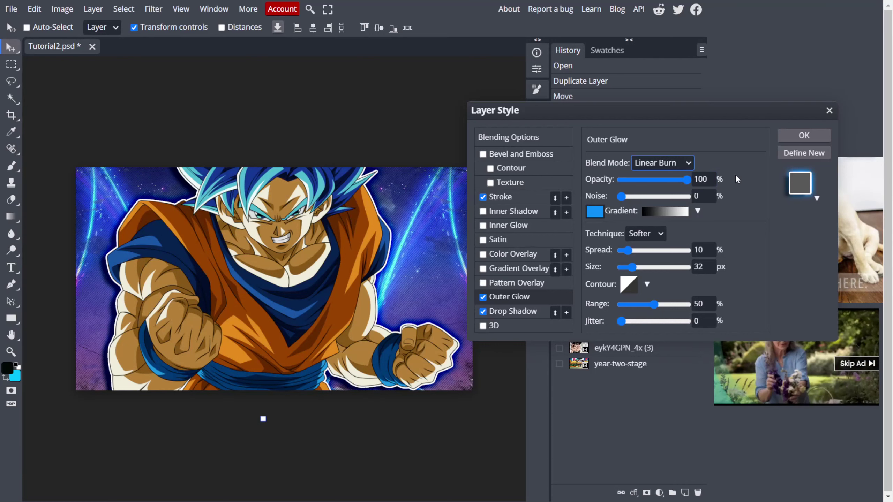
{"action": "key", "text": "Down"}
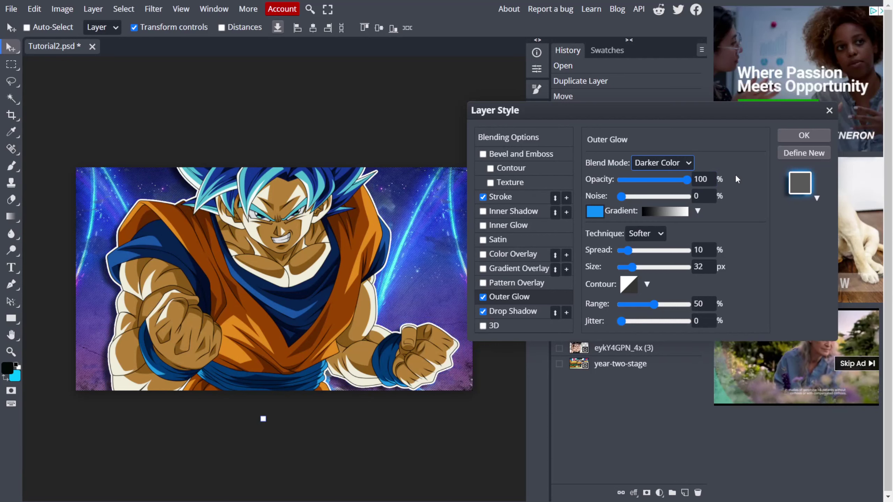
{"action": "key", "text": "Down"}
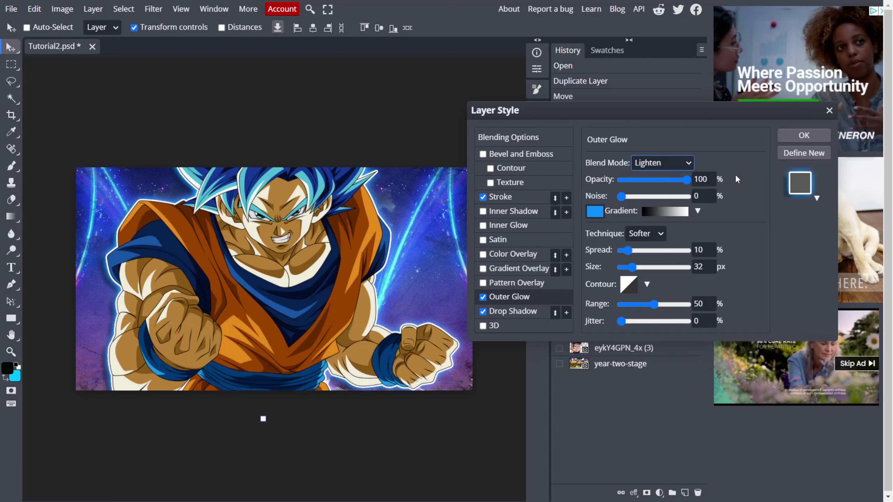
{"action": "key", "text": "Down"}
{"action": "key", "text": "Down"}
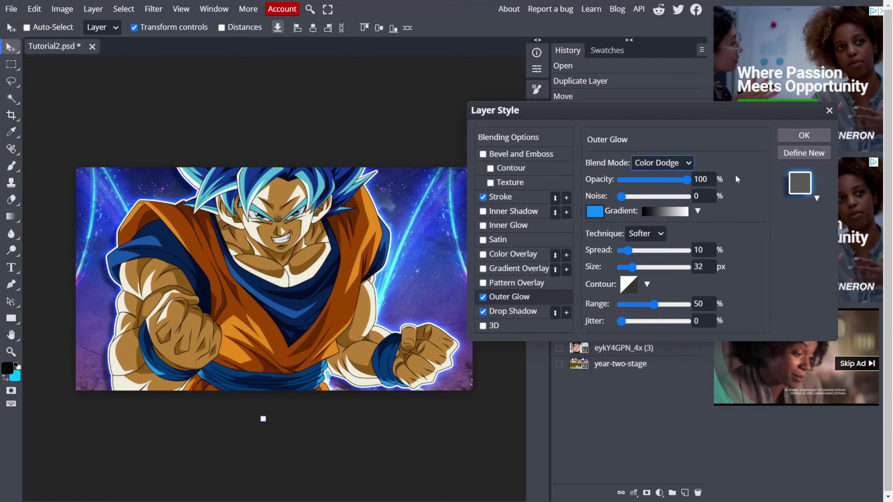
{"action": "key", "text": "Down"}
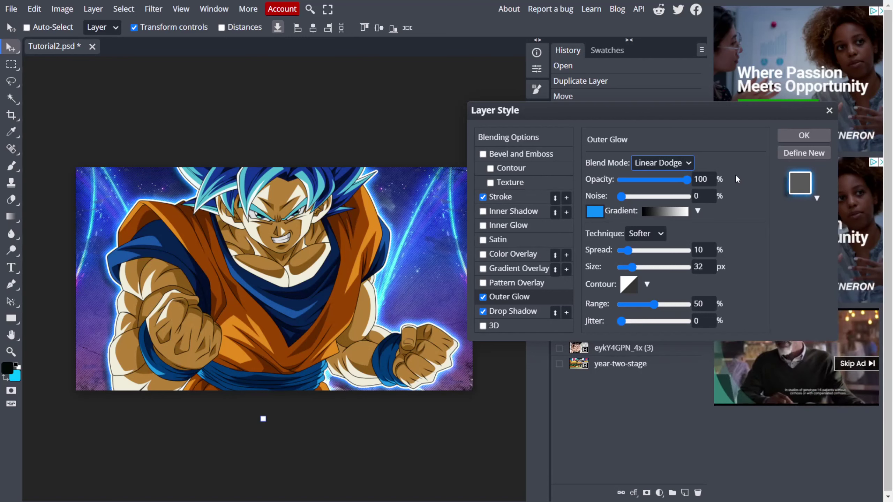
{"action": "key", "text": "Down"}
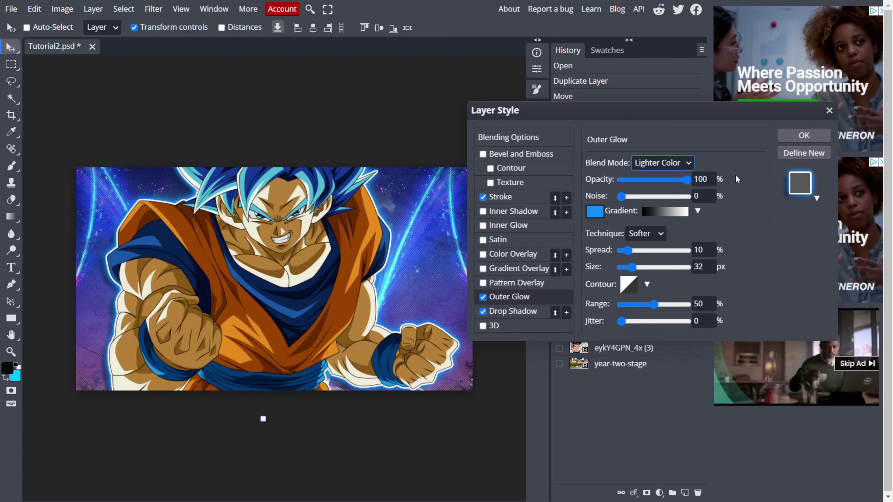
{"action": "key", "text": "Down"}
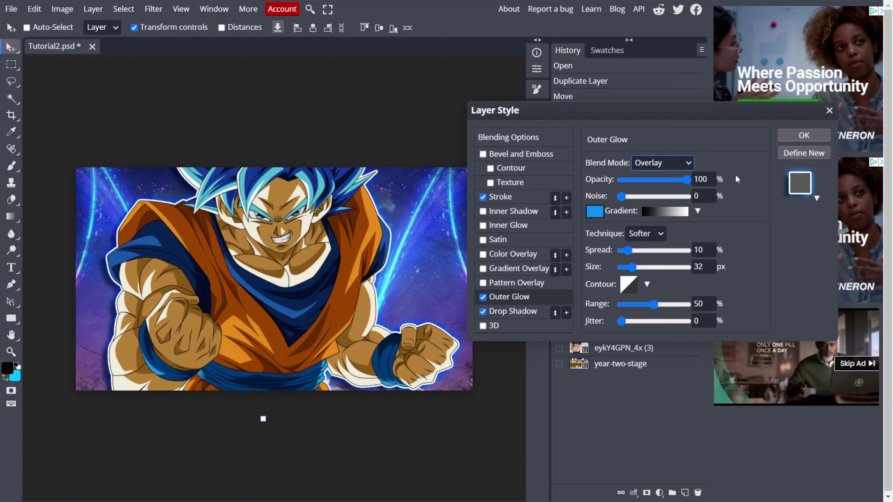
{"action": "key", "text": "Down"}
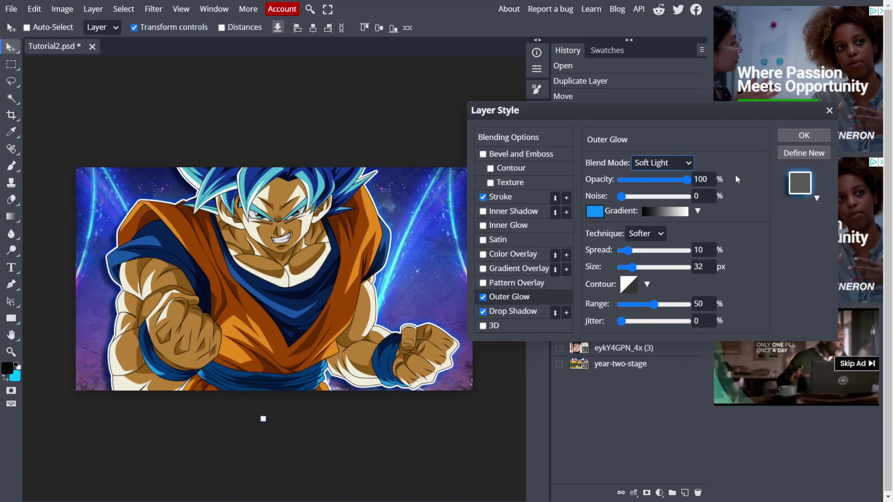
{"action": "key", "text": "Down"}
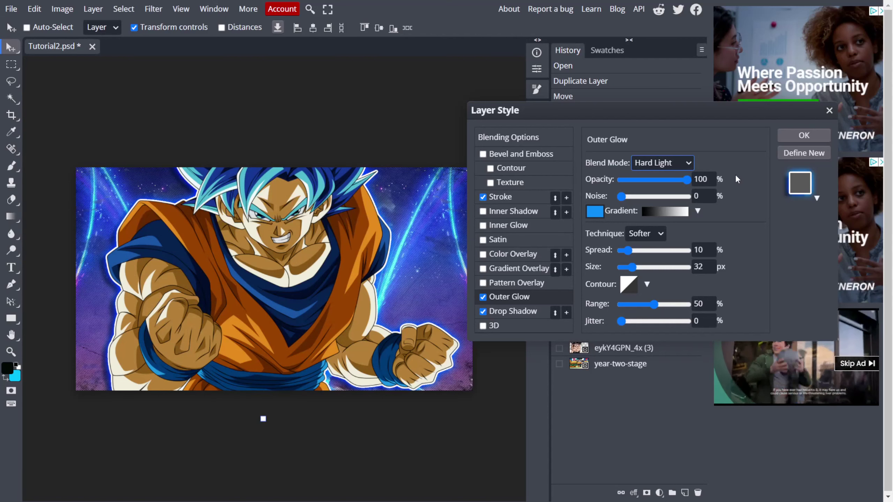
{"action": "key", "text": "Down"}
{"action": "key", "text": "Down"}
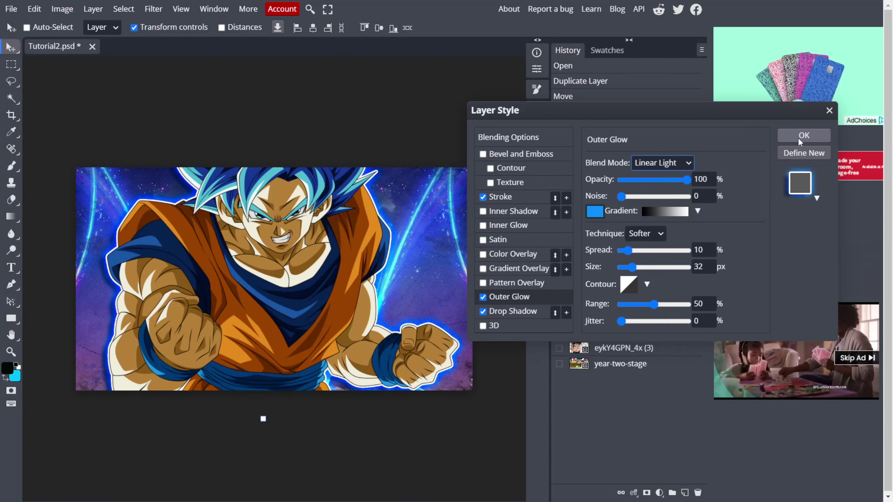
Step: Set the Goku layer's stroke size to 7 px and apply the layer styles
{"action": "left_click", "coordinate": [538, 197]}
{"action": "left_click", "coordinate": [699, 165]}
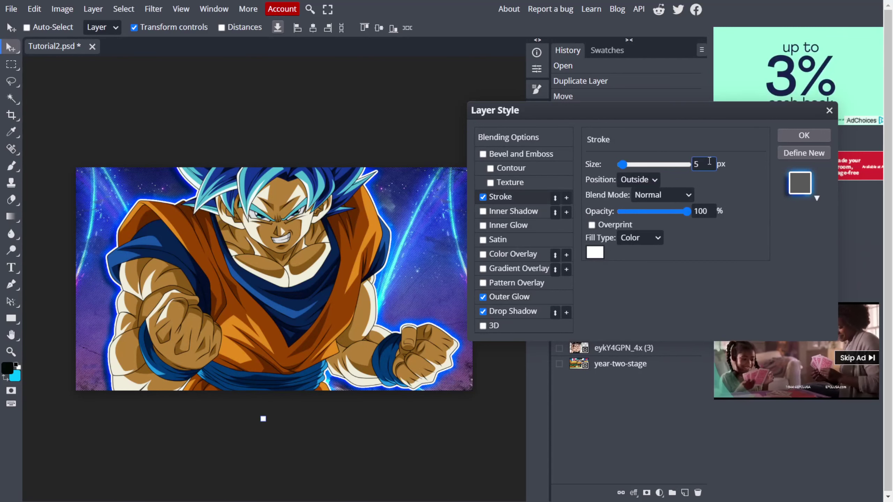
{"action": "key", "text": "Up"}
{"action": "key", "text": "Up"}
{"action": "key", "text": "Up"}
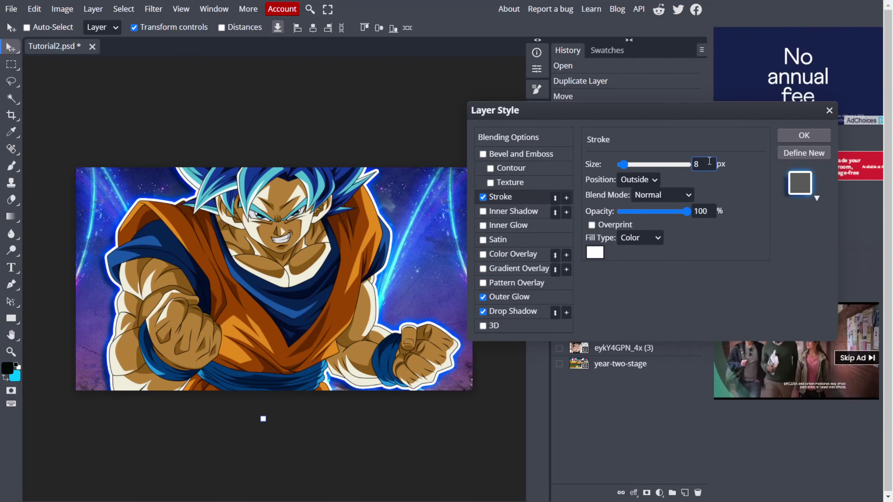
{"action": "key", "text": "Down"}
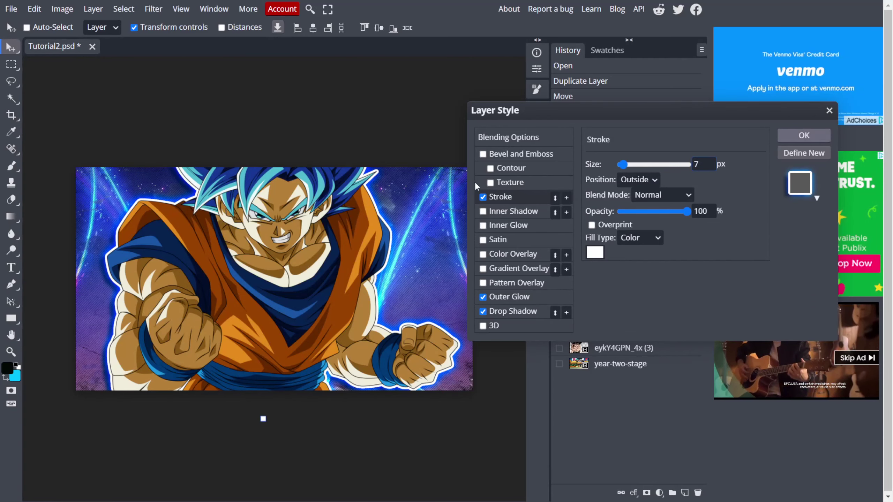
{"action": "key", "text": "Return"}
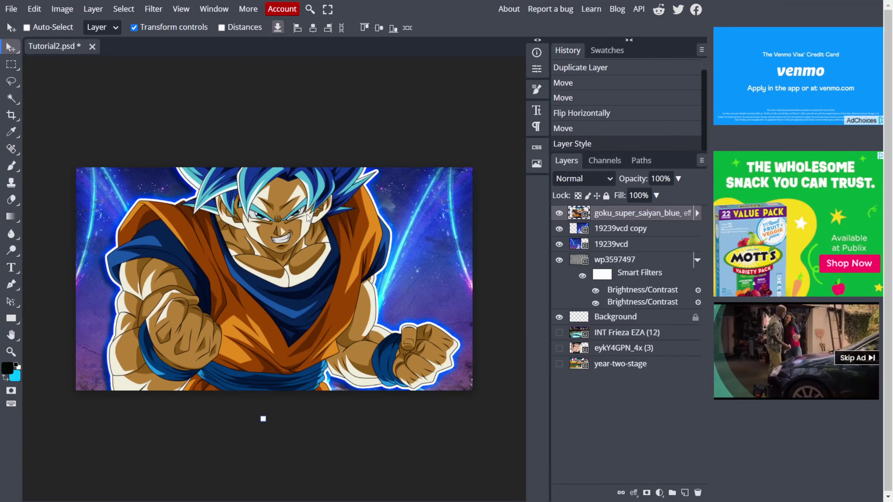
{"action": "scroll", "coordinate": [310, 213], "scroll_direction": "up", "scroll_amount": 3}
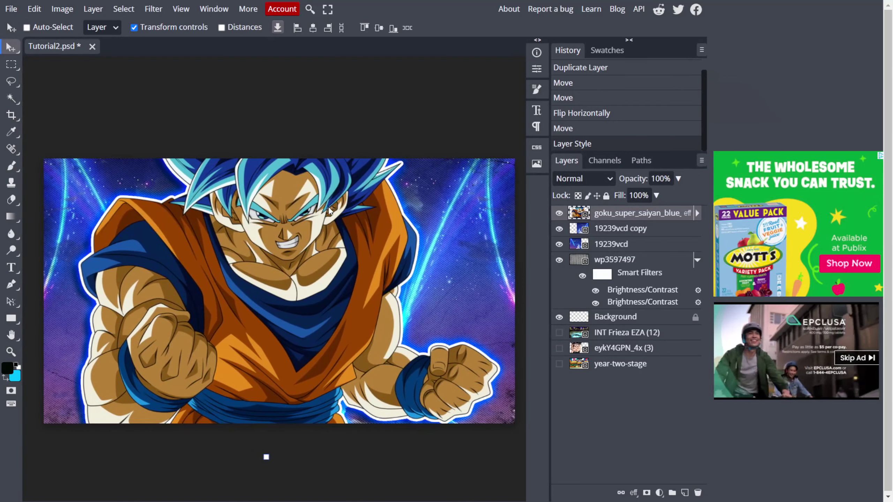
Step: Place the blue swirl image bn03gMF as a smart object above the Goku layer and set its blend mode to Color Dodge
{"action": "left_click", "coordinate": [11, 9]}
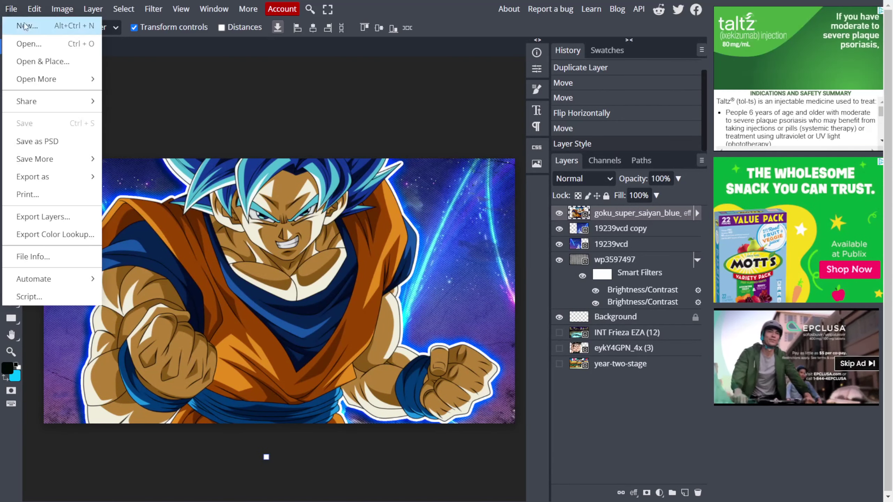
{"action": "left_click", "coordinate": [42, 61]}
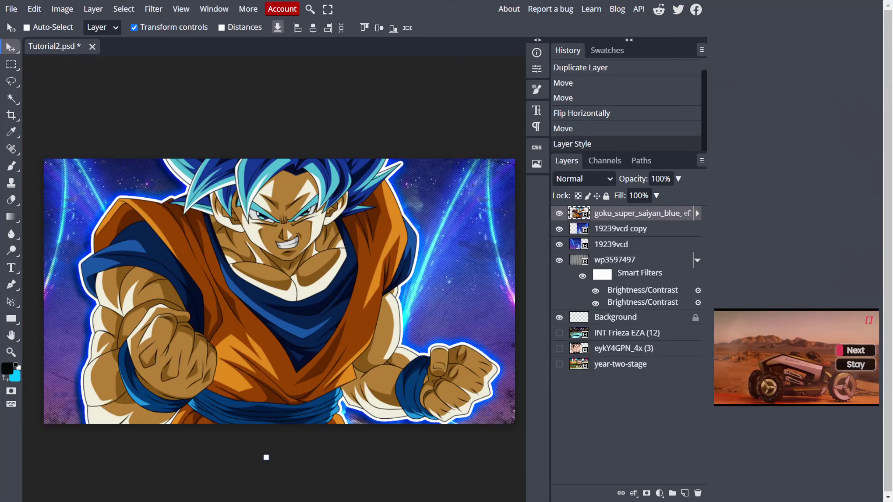
{"action": "left_click_drag", "start_coordinate": [266, 457], "coordinate": [266, 457]}
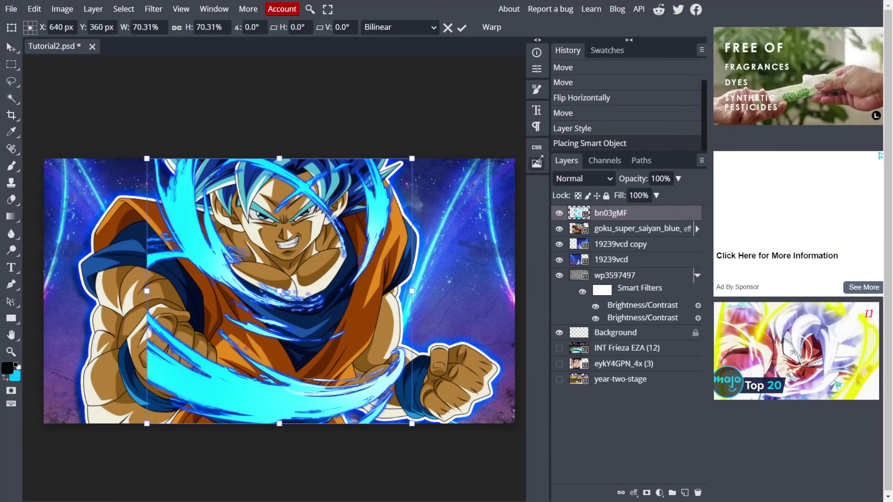
{"action": "left_click", "coordinate": [568, 181]}
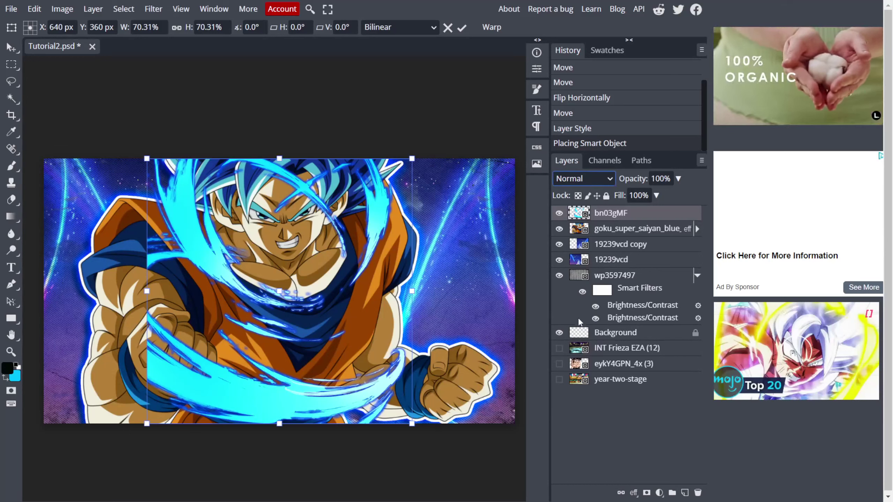
{"action": "left_click", "coordinate": [581, 307]}
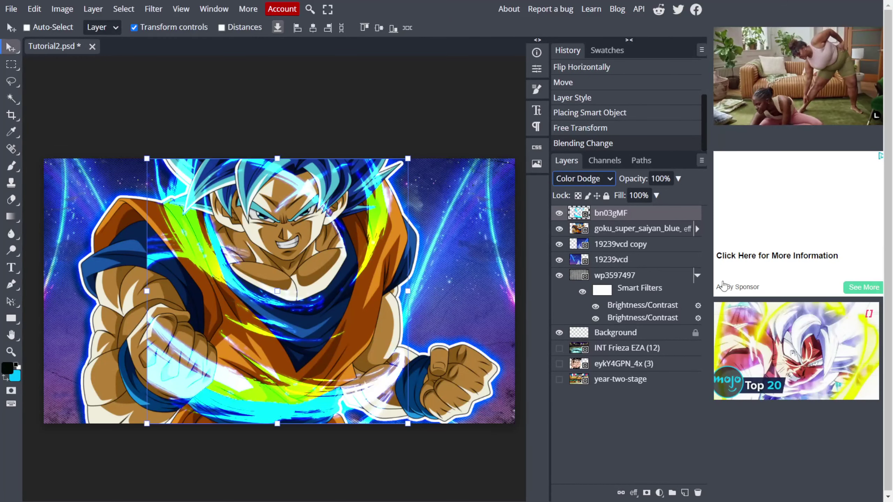
Step: Add a Color Overlay to the bn03gMF layer and set the overlay's blend mode to Hue
{"action": "double_click", "coordinate": [671, 213]}
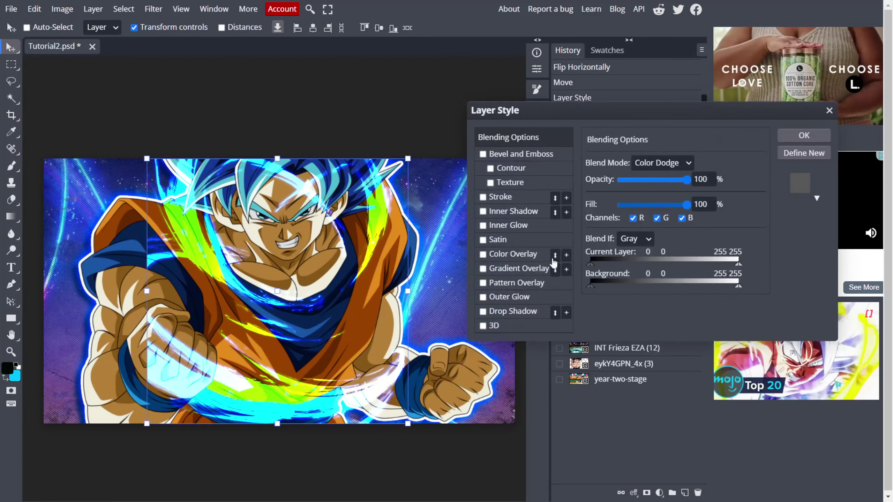
{"action": "left_click", "coordinate": [517, 253]}
{"action": "left_click", "coordinate": [673, 168]}
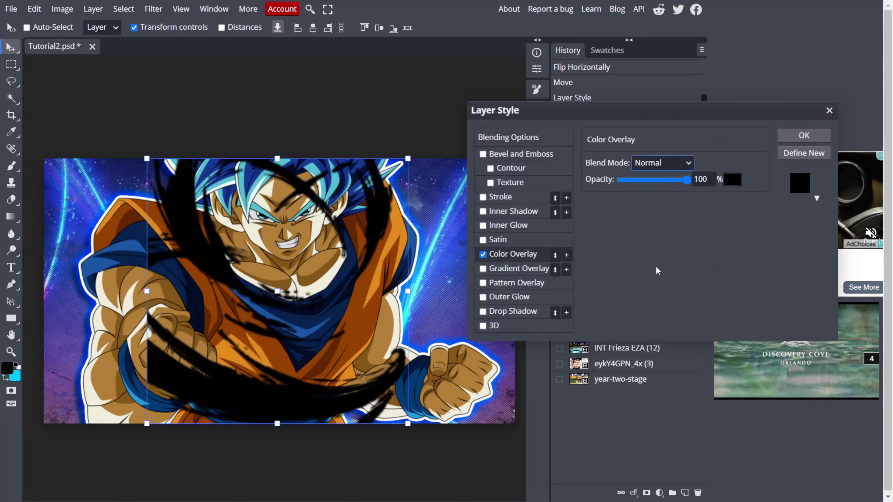
{"action": "left_click", "coordinate": [655, 362]}
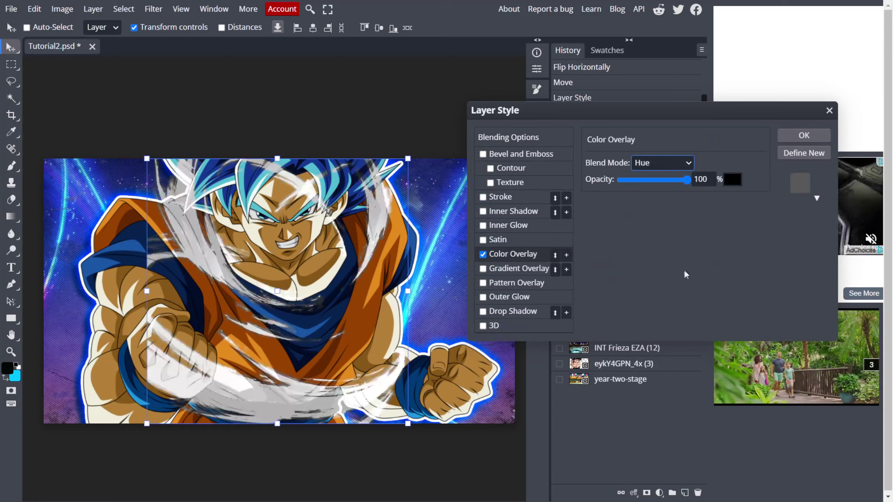
Step: Set the color overlay's color to blue 0077ff
{"action": "left_click", "coordinate": [729, 179]}
{"action": "left_click_drag", "start_coordinate": [602, 180], "coordinate": [713, 134]}
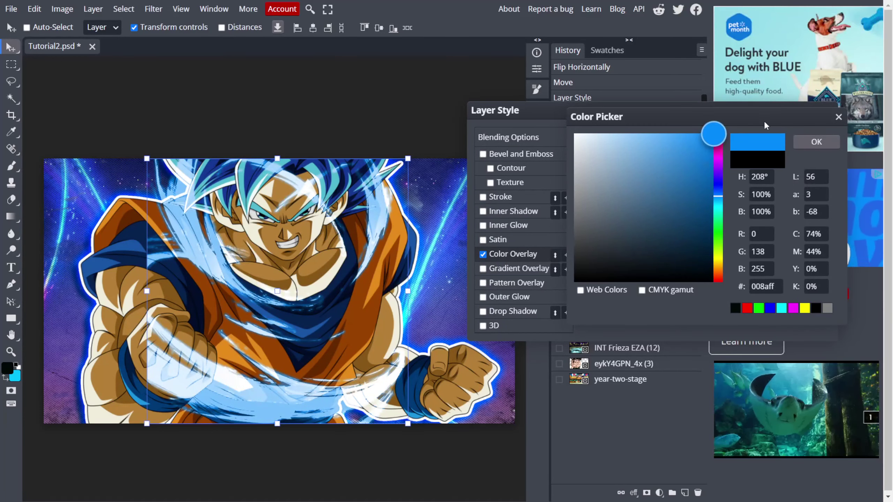
{"action": "left_click", "coordinate": [719, 194]}
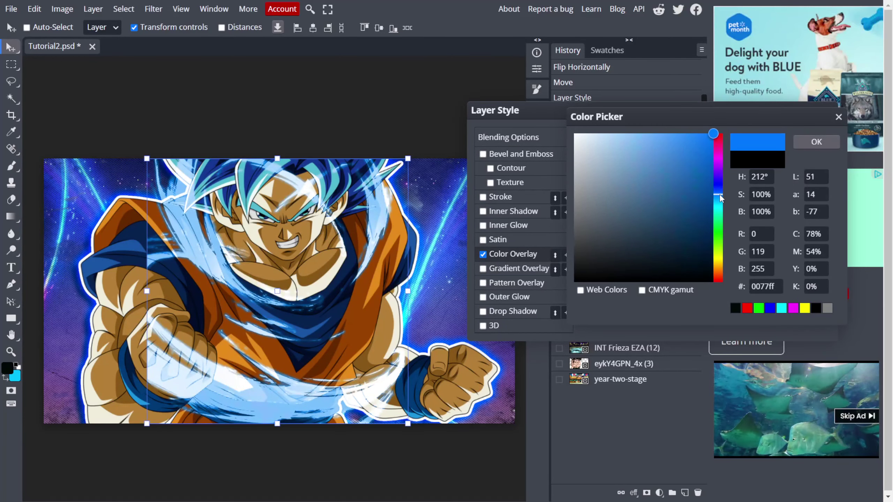
{"action": "left_click", "coordinate": [824, 143]}
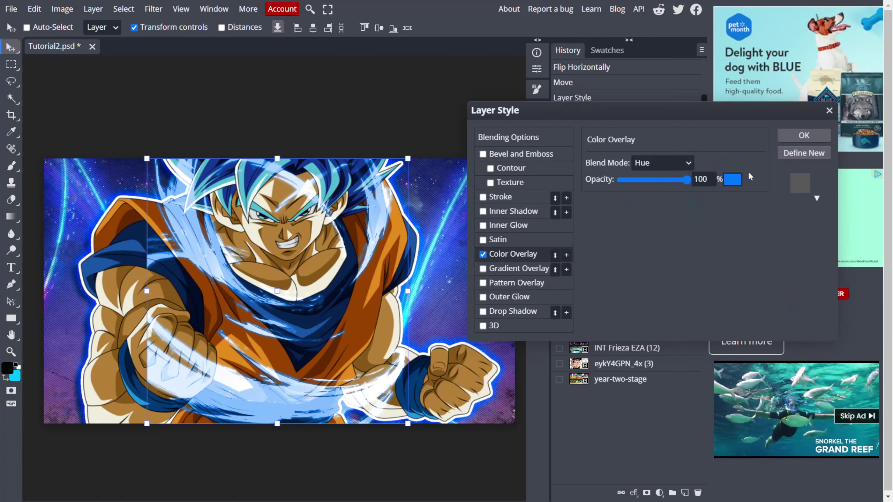
Step: Preview the blend modes for the bn03gMF layer beyond Color Dodge, settle on Difference and apply the layer style
{"action": "left_click", "coordinate": [549, 140]}
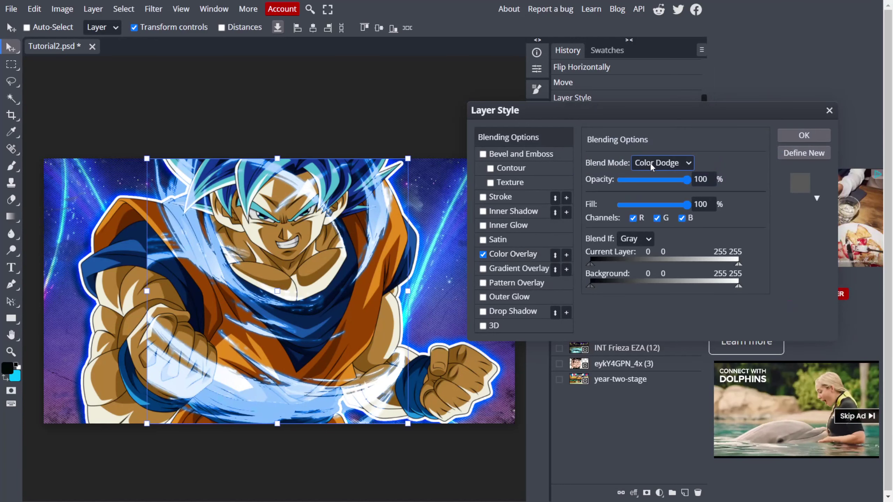
{"action": "key", "text": "Down"}
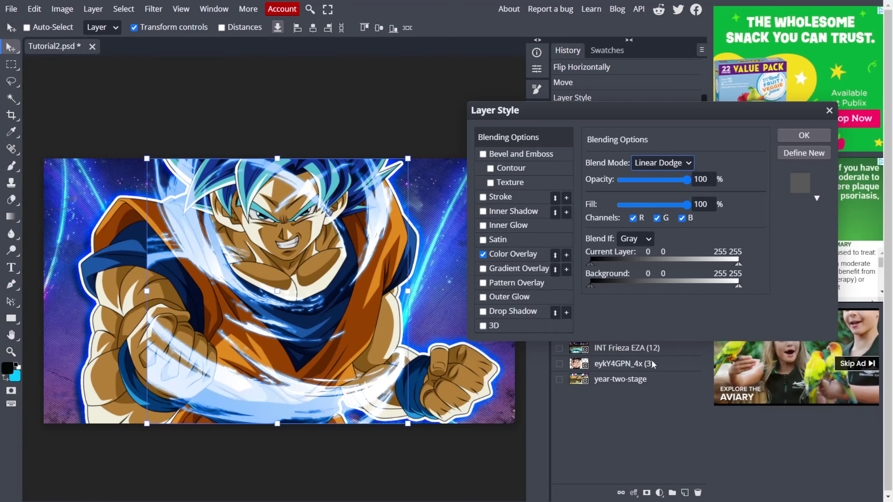
{"action": "key", "text": "Down"}
{"action": "key", "text": "Down"}
{"action": "key", "text": "Down"}
{"action": "key", "text": "Down"}
{"action": "key", "text": "Down"}
{"action": "key", "text": "Down"}
{"action": "key", "text": "Down"}
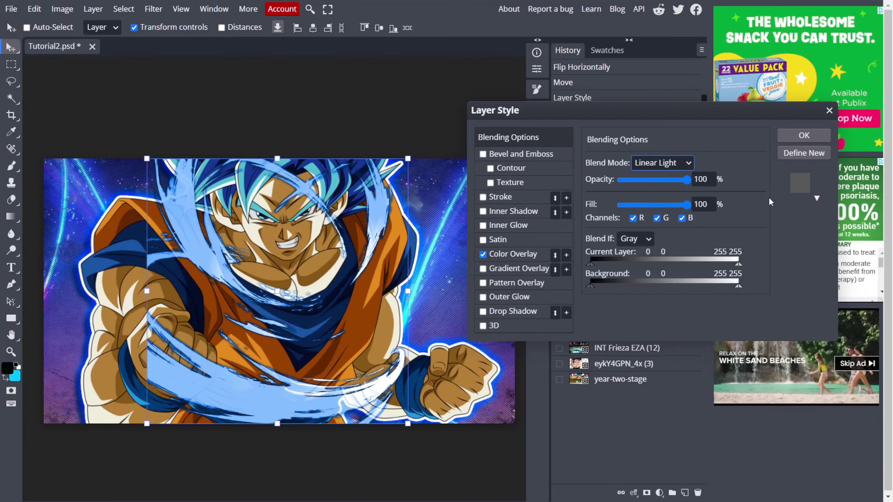
{"action": "key", "text": "Down"}
{"action": "key", "text": "Down"}
{"action": "key", "text": "Down"}
{"action": "key", "text": "Down"}
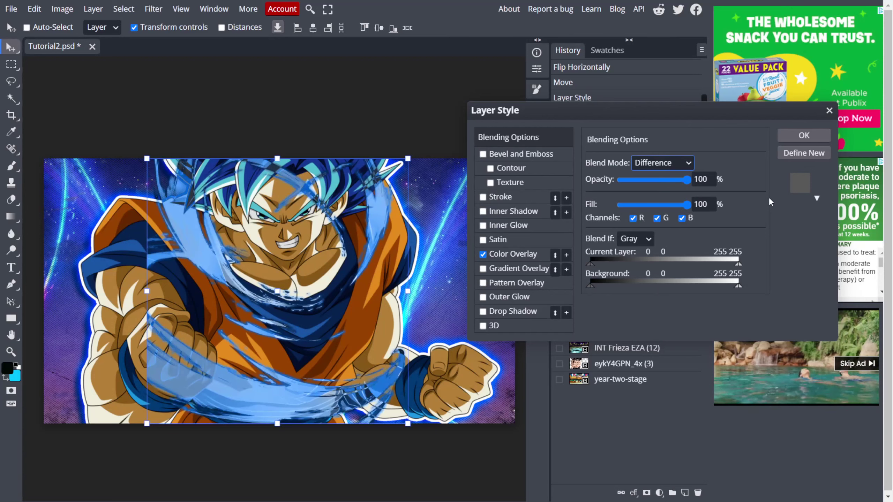
{"action": "key", "text": "Up"}
{"action": "key", "text": "Up"}
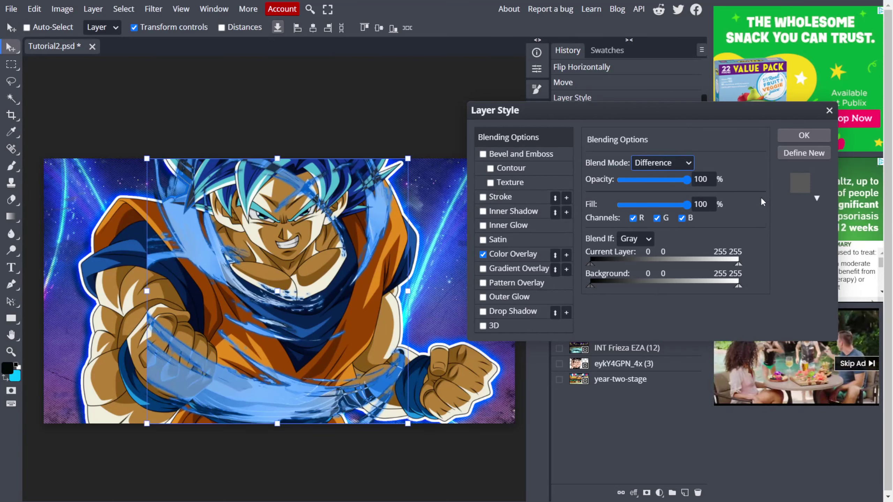
{"action": "left_click", "coordinate": [791, 137]}
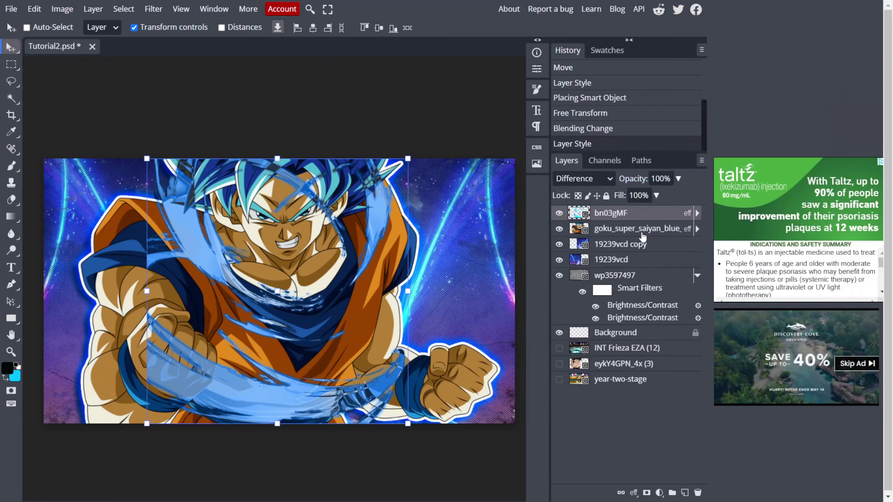
Step: Place the bn03gMF layer below the Goku layer, shift it to the canvas's left edge and enlarge it to about 112% wide and 95% high
{"action": "left_click_drag", "start_coordinate": [647, 235], "coordinate": [631, 237]}
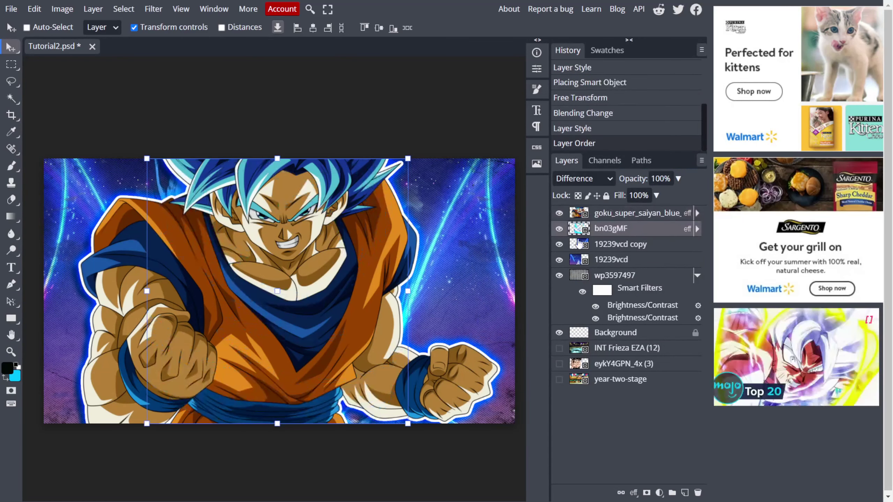
{"action": "left_click_drag", "start_coordinate": [334, 240], "coordinate": [229, 242]}
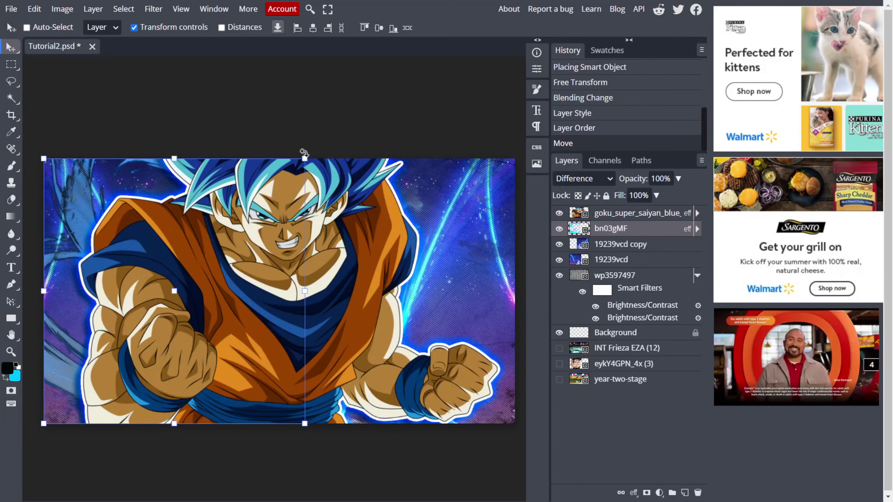
{"action": "left_click_drag", "start_coordinate": [376, 135], "coordinate": [378, 189]}
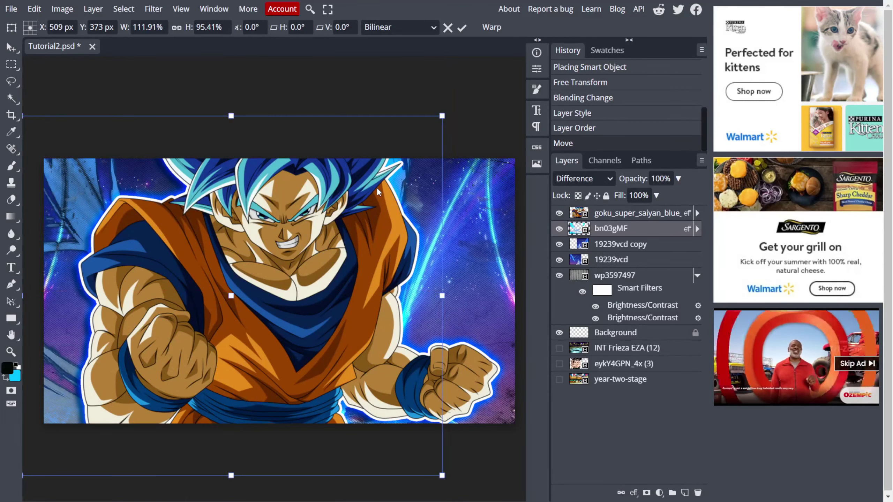
{"action": "scroll", "coordinate": [410, 201], "scroll_direction": "down", "scroll_amount": 1}
{"action": "scroll", "coordinate": [410, 201], "scroll_direction": "left", "scroll_amount": 1}
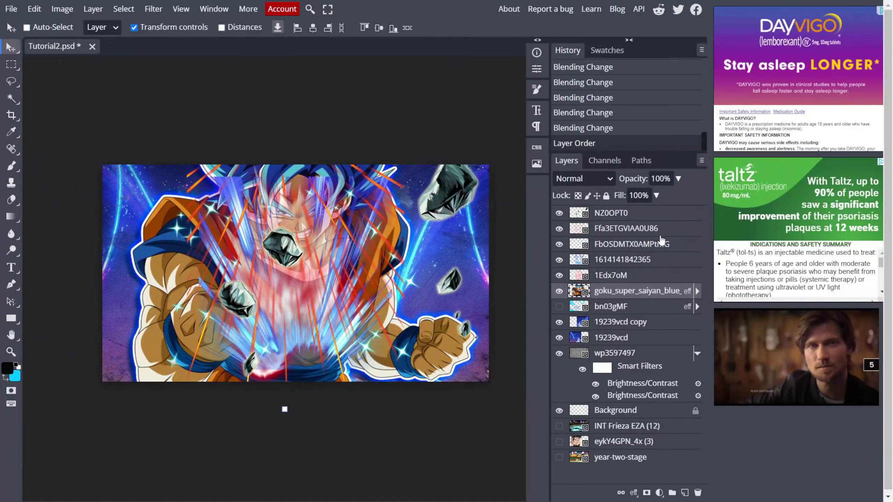
Step: Move the rock layer NZ0OPT0 directly below the Goku layer in the layer order
{"action": "left_click", "coordinate": [662, 246]}
{"action": "left_click", "coordinate": [667, 222]}
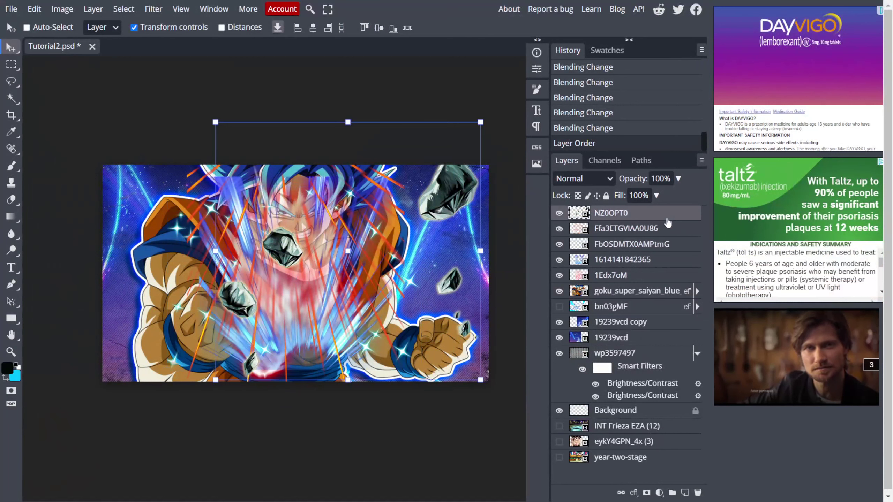
{"action": "right_click", "coordinate": [667, 222]}
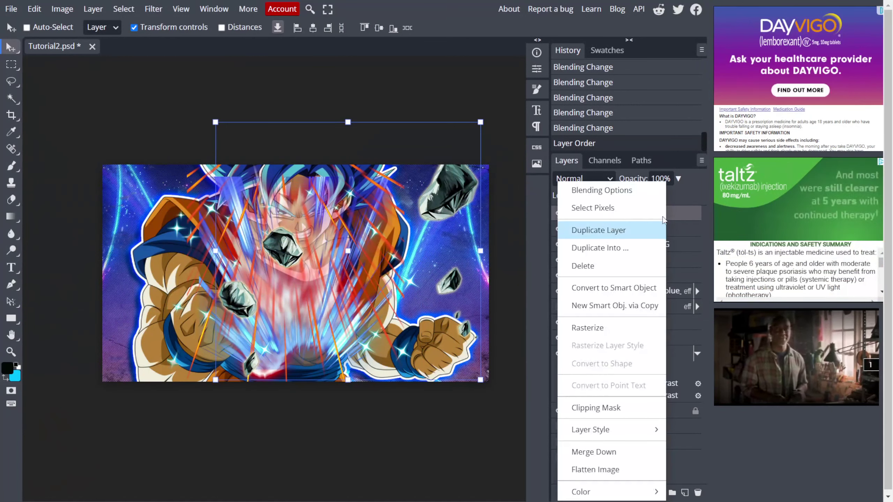
{"action": "left_click", "coordinate": [679, 221]}
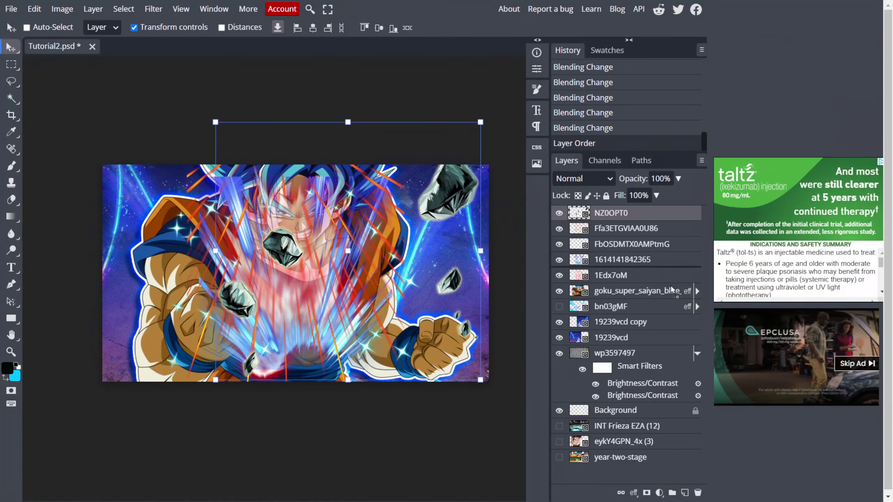
{"action": "left_click_drag", "start_coordinate": [671, 304], "coordinate": [670, 304]}
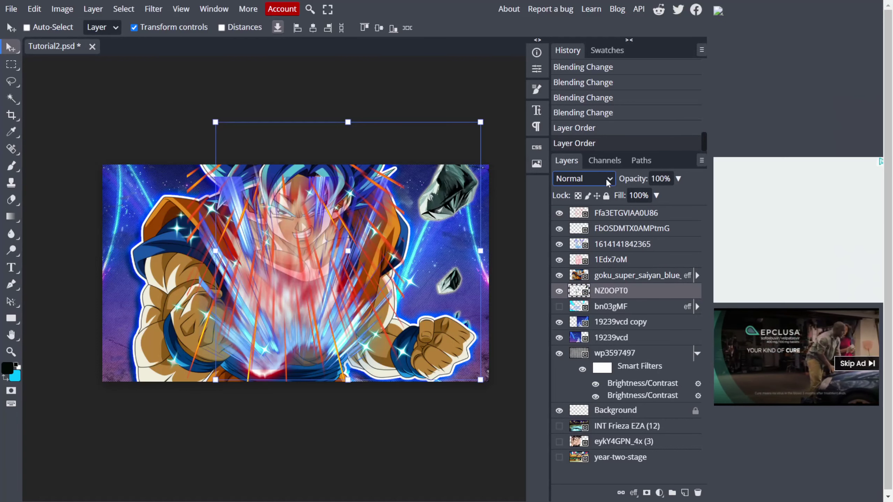
Step: Preview the blend modes for the NZ0OPT0 rock layer from Normal onward and settle on Lighten
{"action": "scroll", "coordinate": [607, 181], "scroll_direction": "down", "scroll_amount": 3}
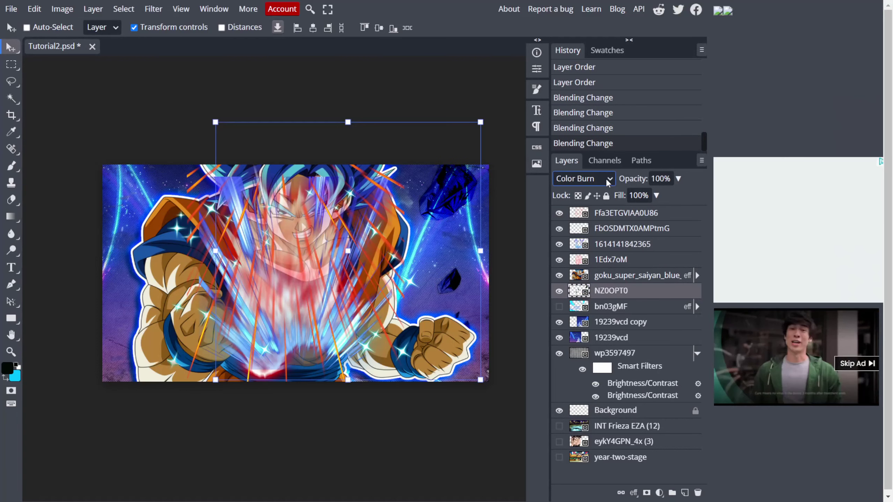
{"action": "key", "text": "Down"}
{"action": "key", "text": "Down"}
{"action": "key", "text": "Down"}
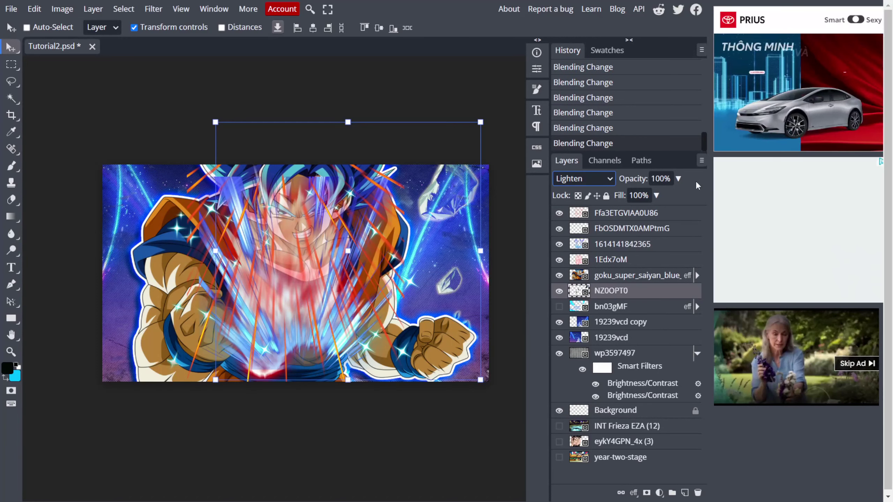
{"action": "key", "text": "Up"}
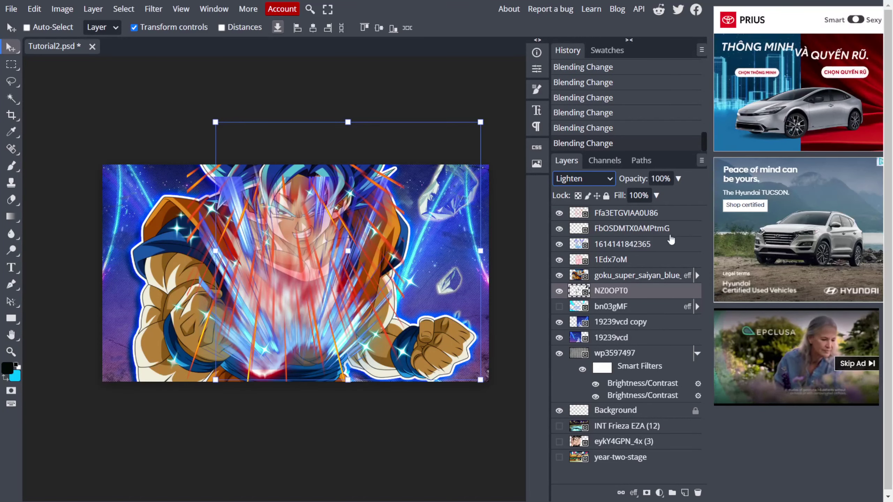
{"action": "right_click", "coordinate": [650, 302]}
{"action": "key", "text": "Escape"}
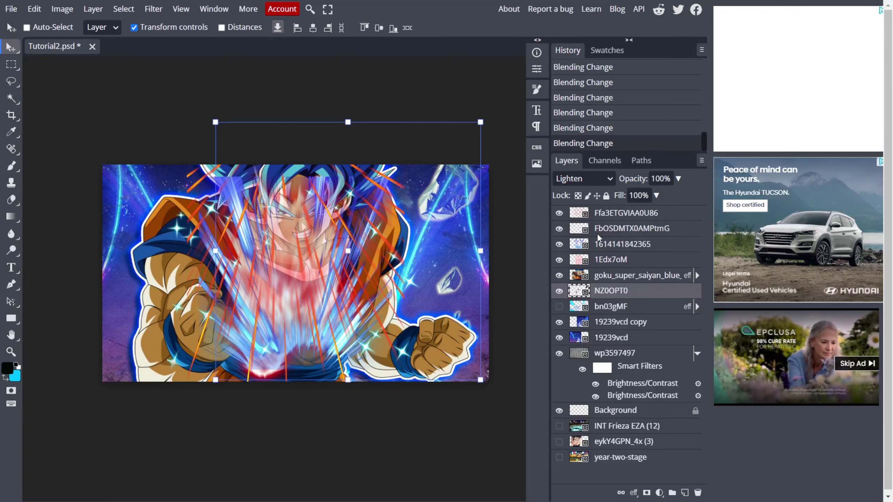
Step: Shift the NZ0OPT0 rocks slightly right and down, then duplicate the layer and place the copy at the canvas's upper left
{"action": "left_click_drag", "start_coordinate": [428, 214], "coordinate": [448, 225]}
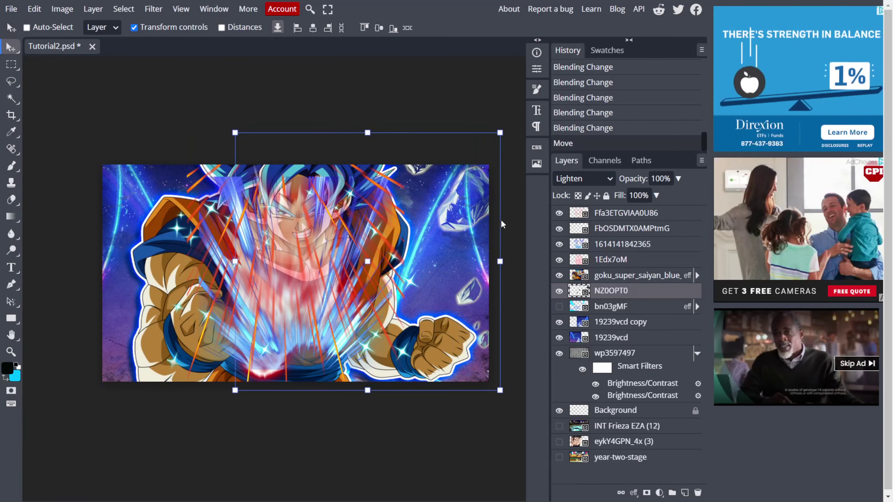
{"action": "right_click", "coordinate": [645, 298]}
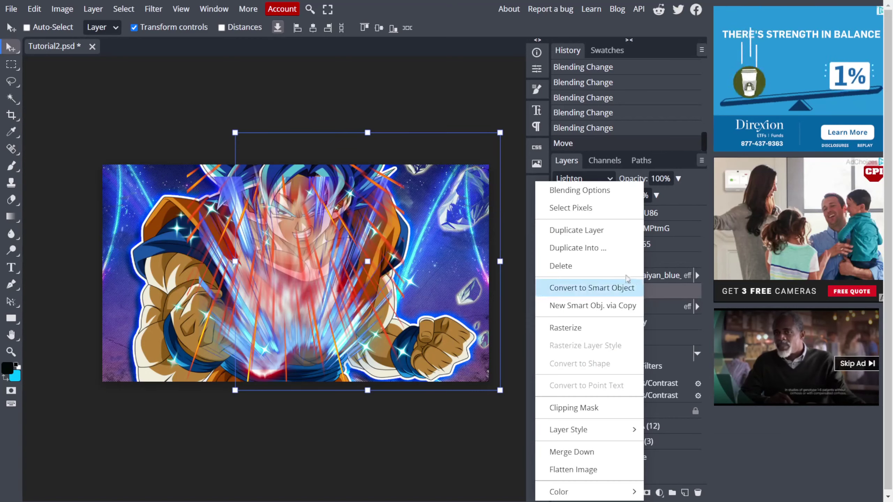
{"action": "left_click", "coordinate": [606, 239]}
{"action": "left_click_drag", "start_coordinate": [455, 232], "coordinate": [302, 113]}
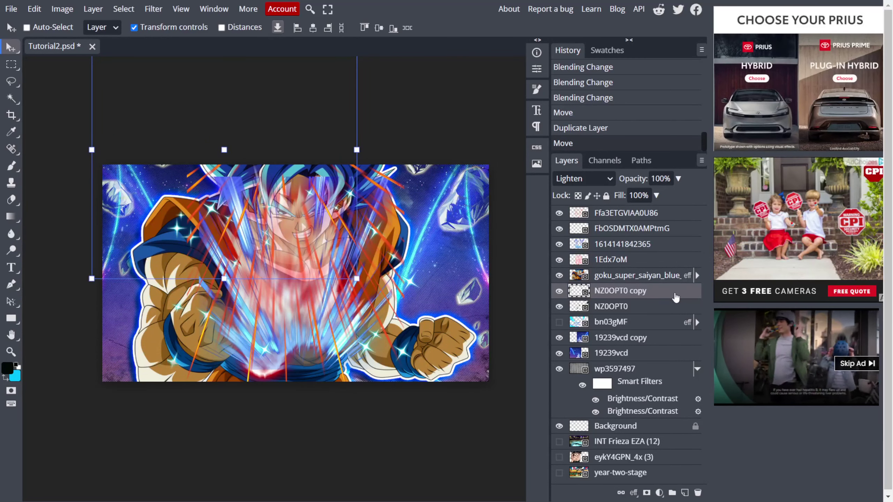
{"action": "left_click", "coordinate": [687, 281]}
{"action": "left_click", "coordinate": [676, 264]}
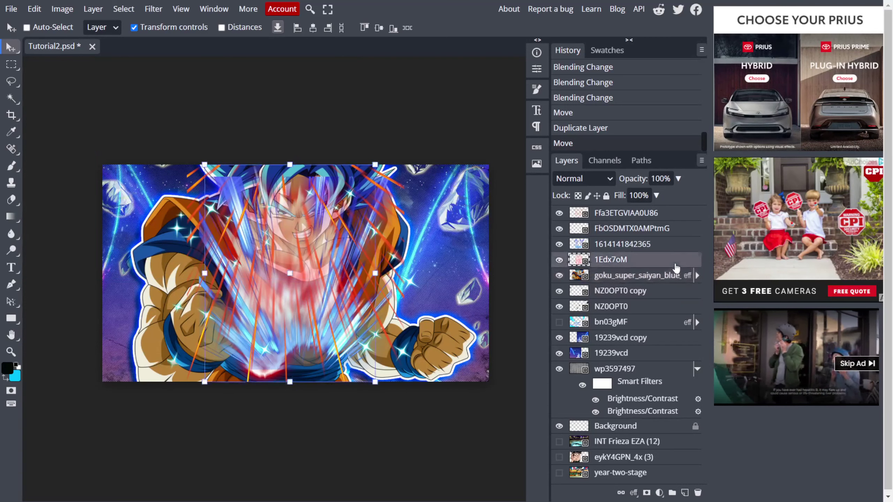
{"action": "left_click", "coordinate": [639, 247]}
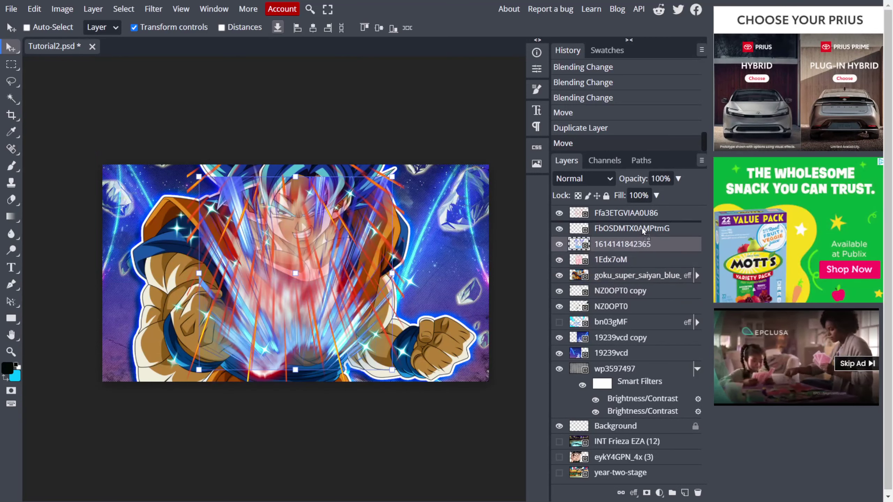
{"action": "left_click_drag", "start_coordinate": [641, 228], "coordinate": [640, 227]}
{"action": "left_click", "coordinate": [559, 229]}
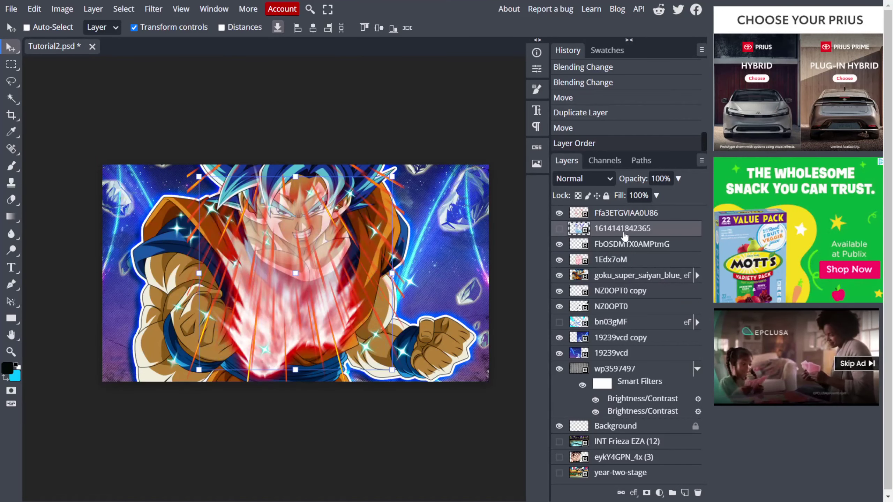
Step: Move the 1Edx7oM layer directly below the Goku layer and add a blue Color Overlay in Hue mode at 100% opacity
{"action": "left_click", "coordinate": [654, 263]}
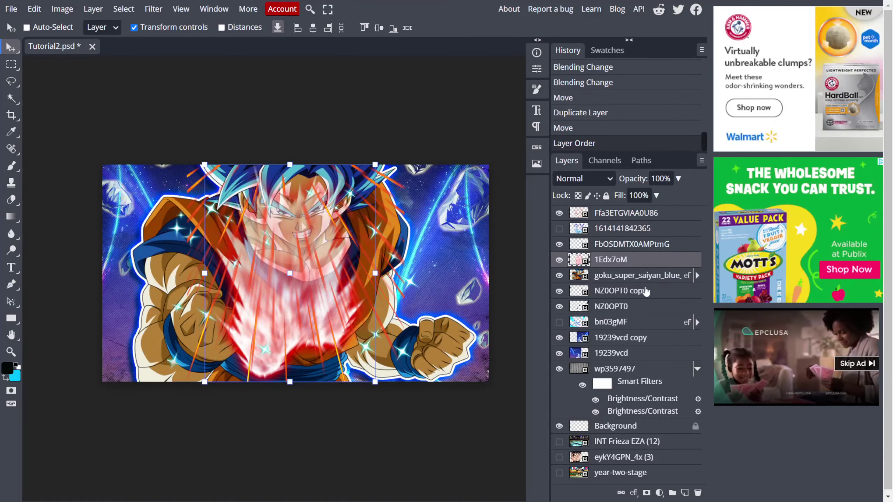
{"action": "left_click_drag", "start_coordinate": [635, 289], "coordinate": [636, 287]}
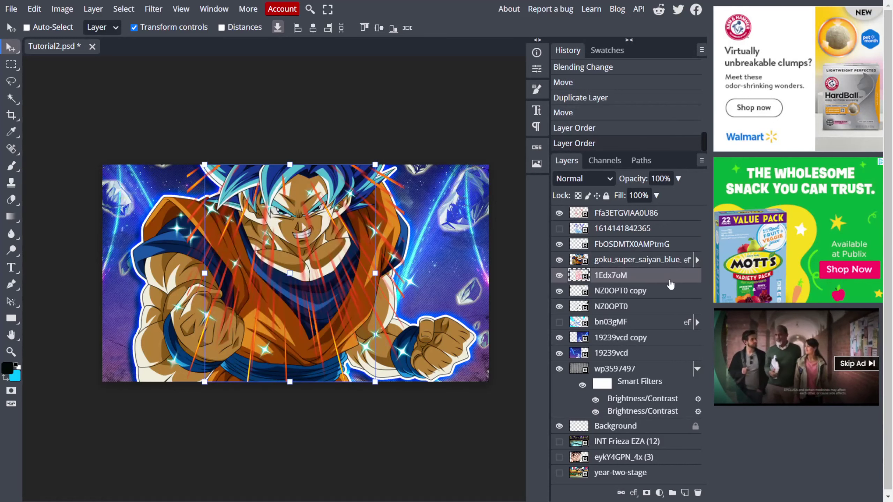
{"action": "double_click", "coordinate": [670, 280]}
{"action": "left_click", "coordinate": [509, 253]}
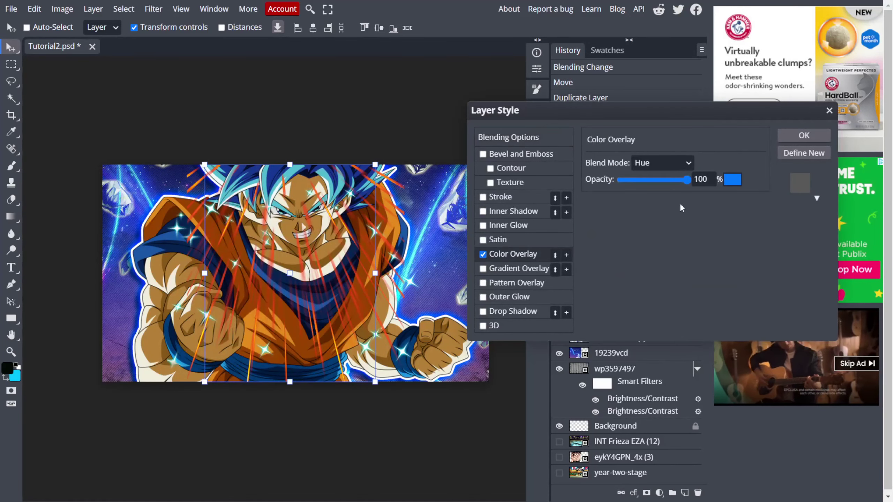
{"action": "left_click", "coordinate": [784, 137]}
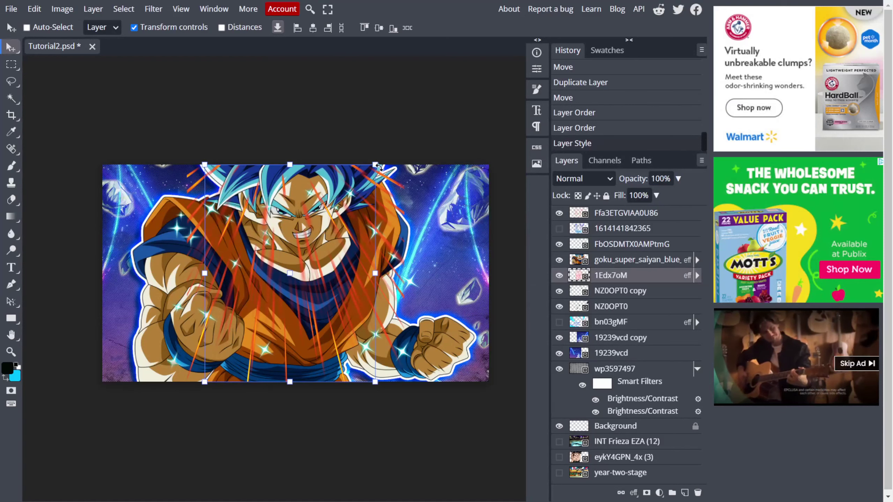
Step: Enlarge the 1Edx7oM energy layer to about 259% wide by 224% high and position it to cover the whole canvas
{"action": "left_click_drag", "start_coordinate": [376, 164], "coordinate": [519, 95]}
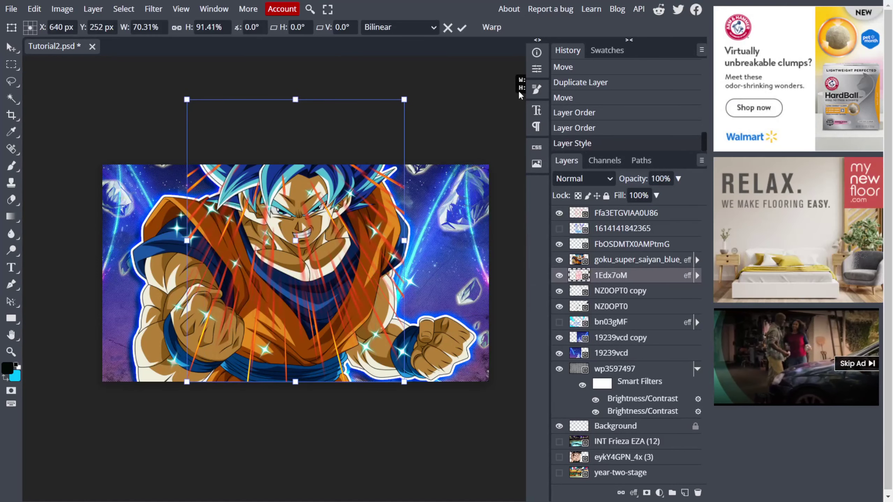
{"action": "left_click_drag", "start_coordinate": [405, 97], "coordinate": [664, 4]}
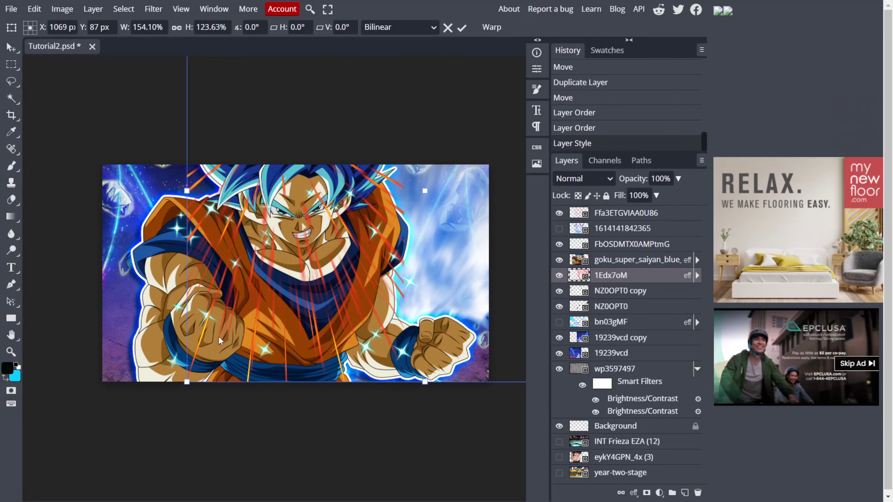
{"action": "left_click_drag", "start_coordinate": [187, 382], "coordinate": [70, 500]}
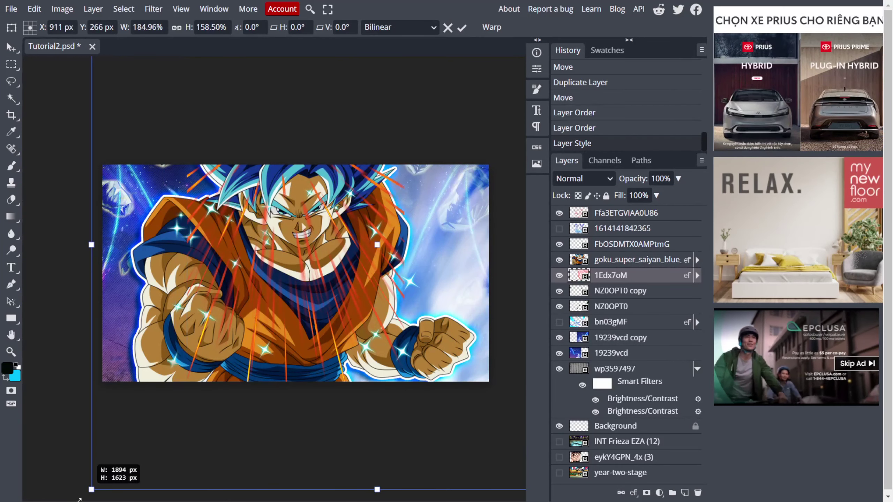
{"action": "left_click_drag", "start_coordinate": [492, 138], "coordinate": [414, 218]}
{"action": "scroll", "coordinate": [413, 218], "scroll_direction": "down", "scroll_amount": 2}
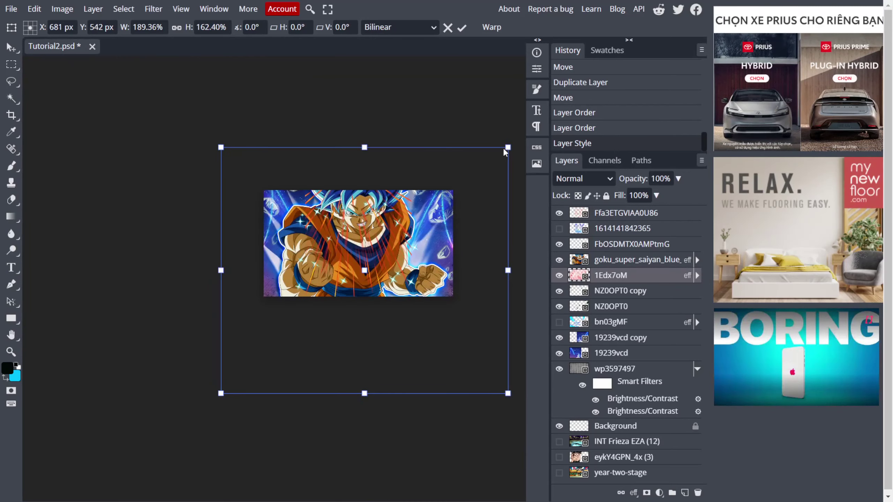
{"action": "left_click_drag", "start_coordinate": [507, 147], "coordinate": [611, 52]}
{"action": "left_click_drag", "start_coordinate": [454, 173], "coordinate": [403, 212]}
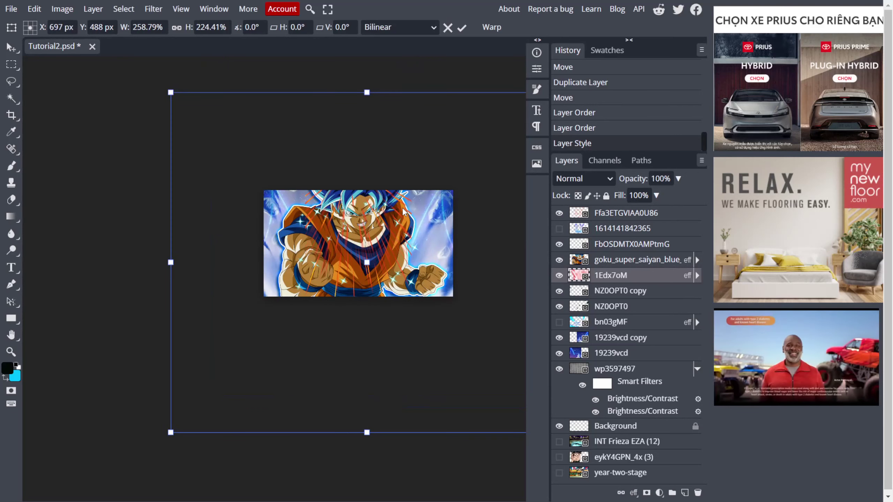
{"action": "scroll", "coordinate": [403, 211], "scroll_direction": "up", "scroll_amount": 2}
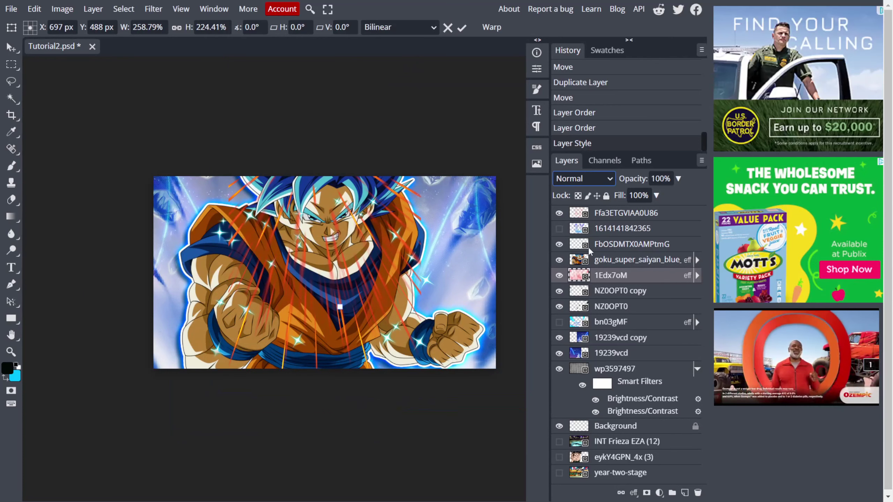
Step: Preview the blend modes for the 1Edx7oM layer in both directions between Darken and Saturation and settle on Lighter Color
{"action": "key", "text": "shift+alt+w"}
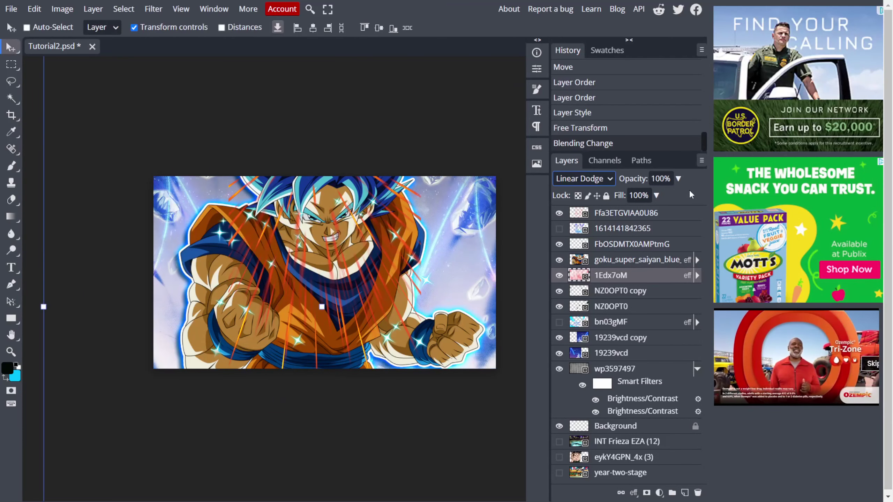
{"action": "key", "text": "shift+plus"}
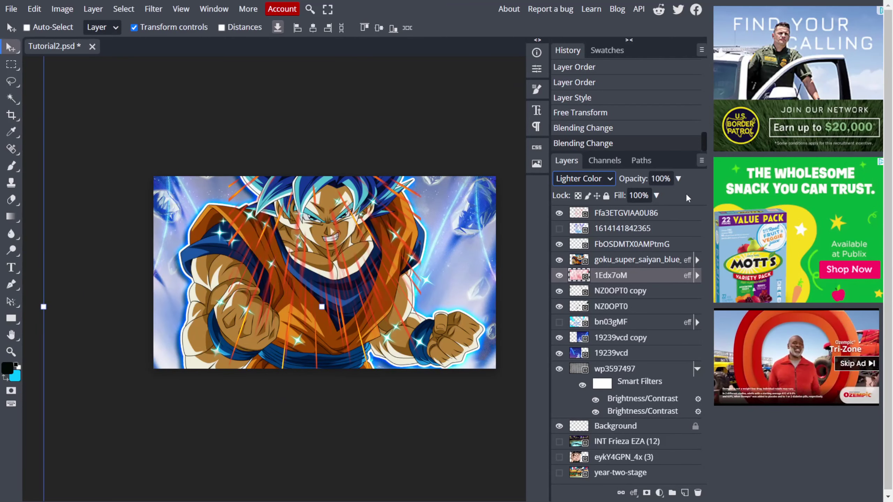
{"action": "key", "text": "shift+plus"}
{"action": "key", "text": "shift+plus"}
{"action": "key", "text": "shift+plus"}
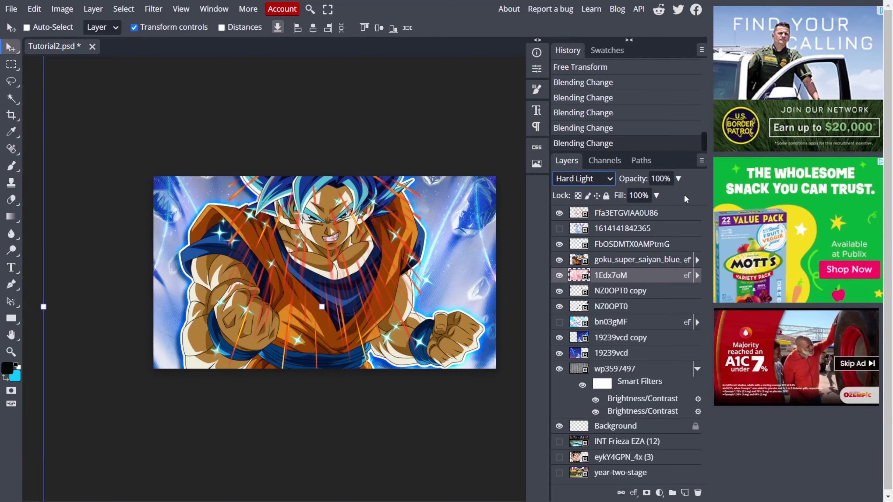
{"action": "key", "text": "shift+plus"}
{"action": "key", "text": "shift+plus"}
{"action": "key", "text": "shift+plus"}
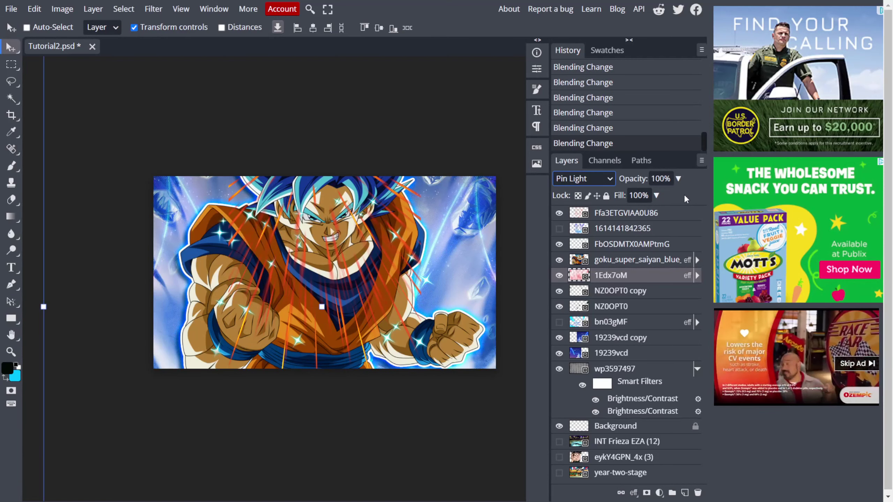
{"action": "key", "text": "shift+plus"}
{"action": "key", "text": "shift+plus"}
{"action": "key", "text": "shift+plus"}
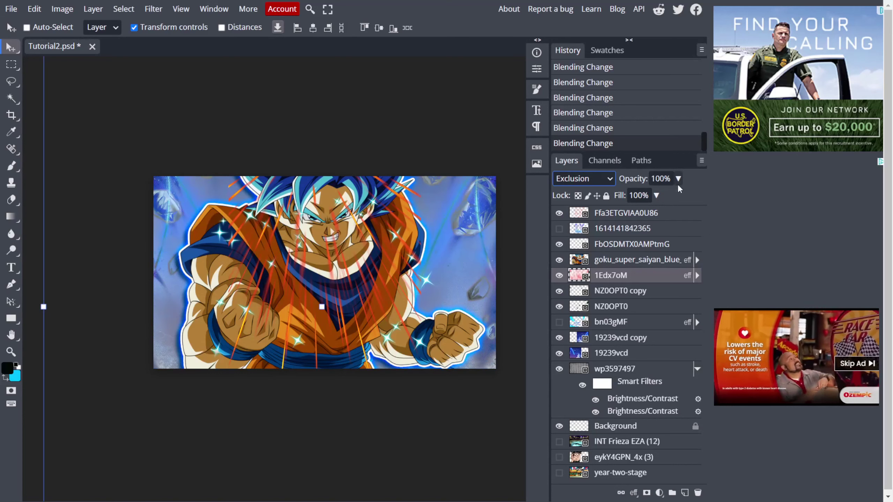
{"action": "key", "text": "shift+plus"}
{"action": "key", "text": "shift+plus"}
{"action": "key", "text": "shift+plus"}
{"action": "key", "text": "shift+plus"}
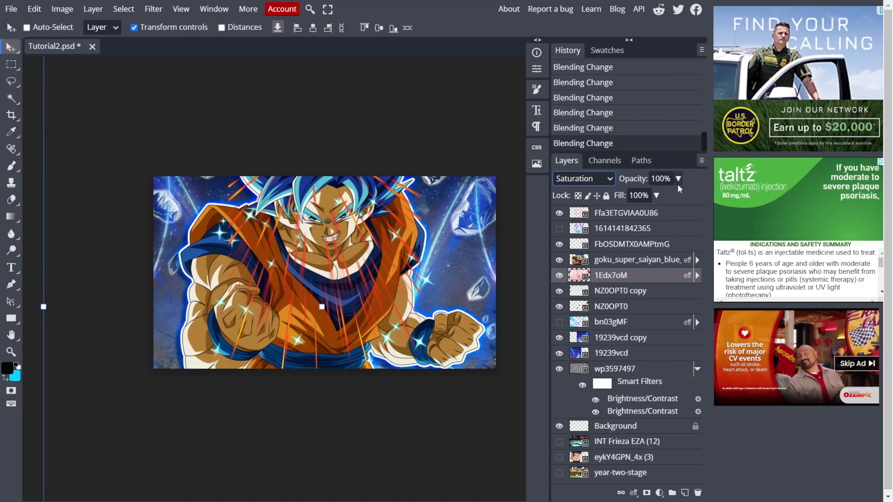
{"action": "key", "text": "shift+minus"}
{"action": "key", "text": "shift+minus"}
{"action": "key", "text": "shift+minus"}
{"action": "key", "text": "shift+minus"}
{"action": "key", "text": "shift+minus"}
{"action": "key", "text": "shift+minus"}
{"action": "key", "text": "shift+minus"}
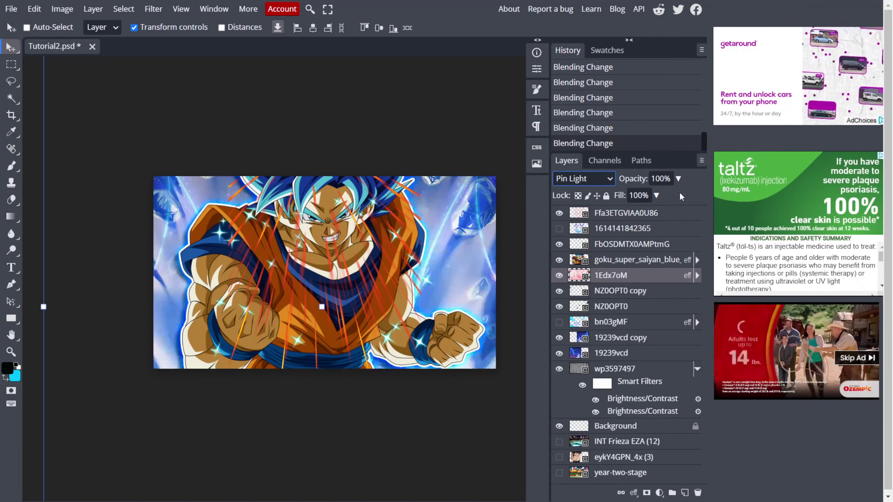
{"action": "key", "text": "shift+minus"}
{"action": "key", "text": "shift+minus"}
{"action": "key", "text": "shift+minus"}
{"action": "key", "text": "shift+minus"}
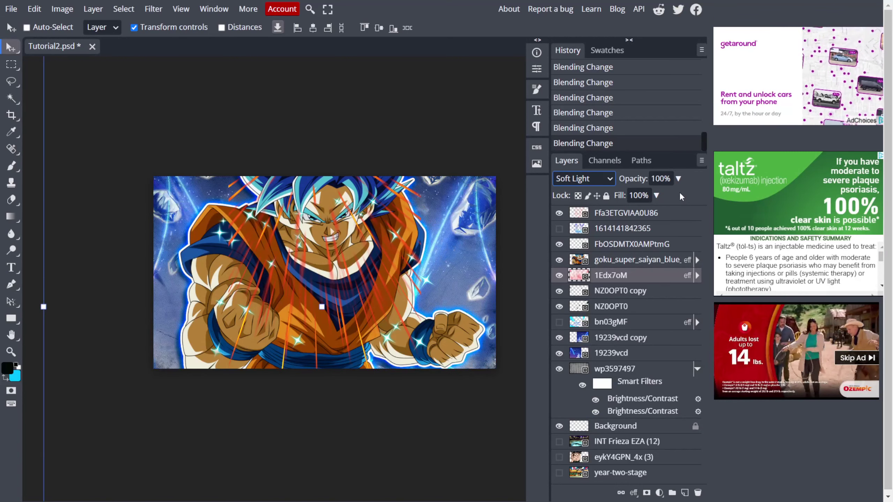
{"action": "key", "text": "shift+minus"}
{"action": "key", "text": "shift+minus"}
{"action": "key", "text": "shift+minus"}
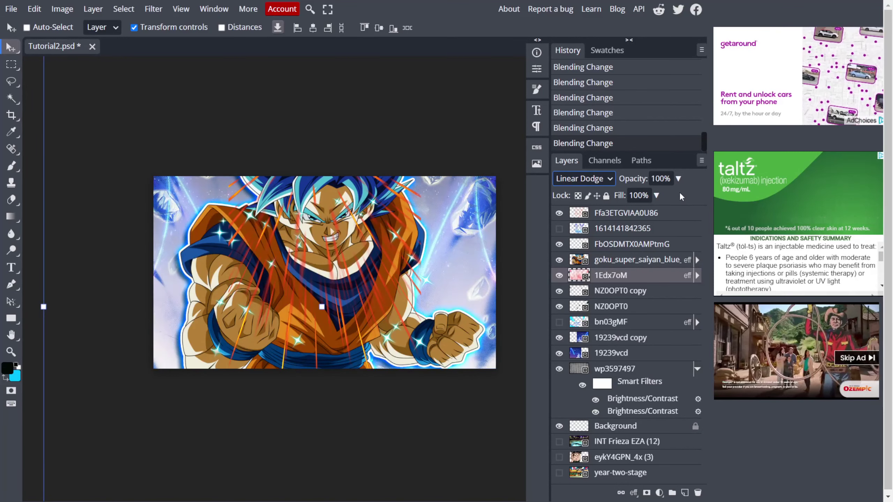
{"action": "key", "text": "shift+minus"}
{"action": "key", "text": "shift+minus"}
{"action": "key", "text": "shift+minus"}
{"action": "key", "text": "shift+minus"}
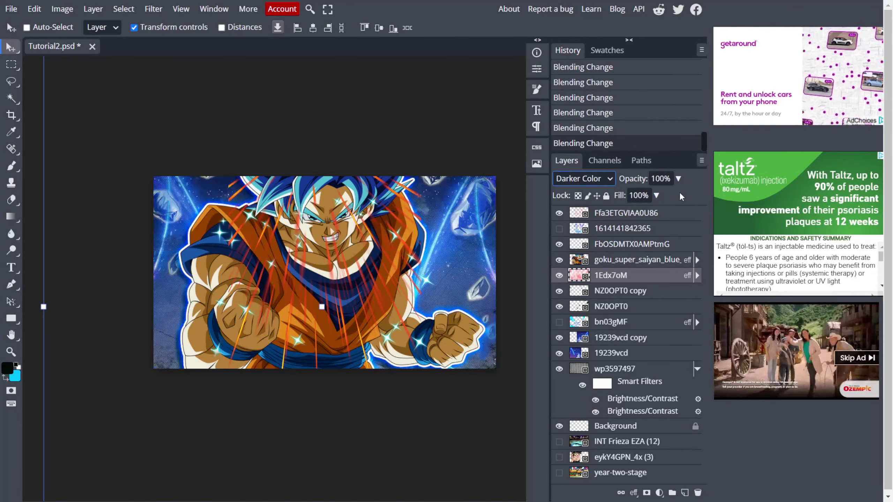
{"action": "key", "text": "shift+minus"}
{"action": "key", "text": "shift+minus"}
{"action": "key", "text": "shift+minus"}
{"action": "key", "text": "shift+minus"}
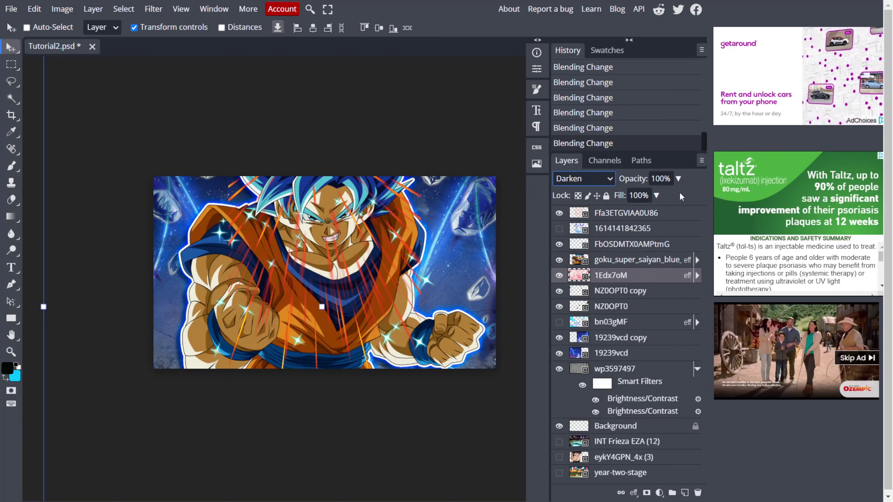
{"action": "key", "text": "shift+plus"}
{"action": "key", "text": "shift+plus"}
{"action": "key", "text": "shift+plus"}
{"action": "key", "text": "shift+plus"}
{"action": "key", "text": "shift+plus"}
{"action": "key", "text": "shift+plus"}
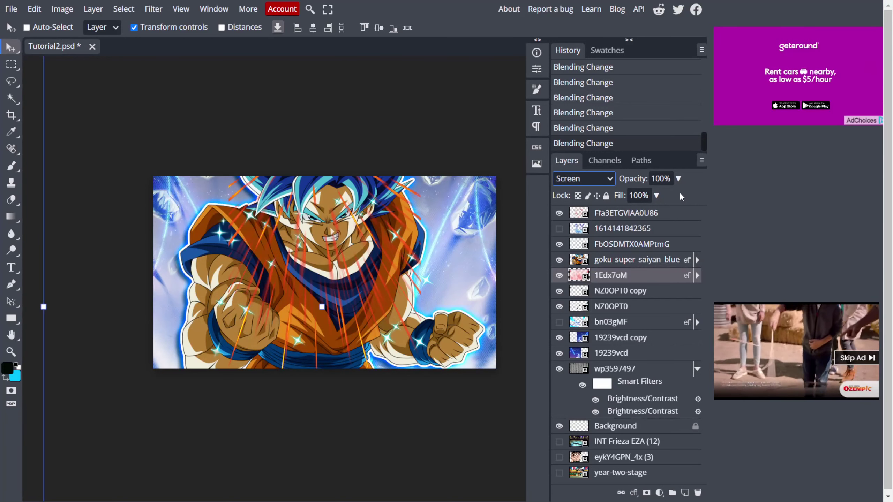
{"action": "key", "text": "shift+plus"}
{"action": "key", "text": "shift+plus"}
{"action": "key", "text": "shift+plus"}
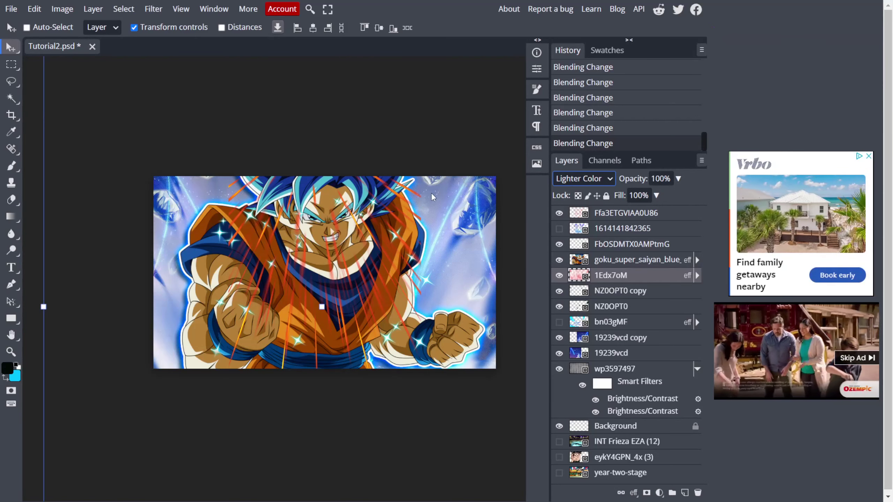
Step: Resize the 1Edx7oM layer to about 224% wide by 196% high, shifted lower on the canvas, and duplicate it
{"action": "scroll", "coordinate": [431, 193], "scroll_direction": "down", "scroll_amount": 3}
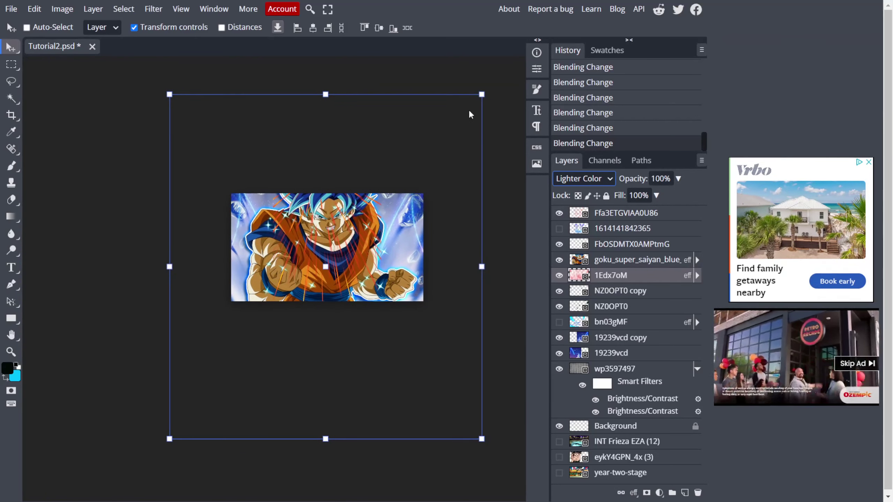
{"action": "left_click_drag", "start_coordinate": [481, 94], "coordinate": [478, 90]}
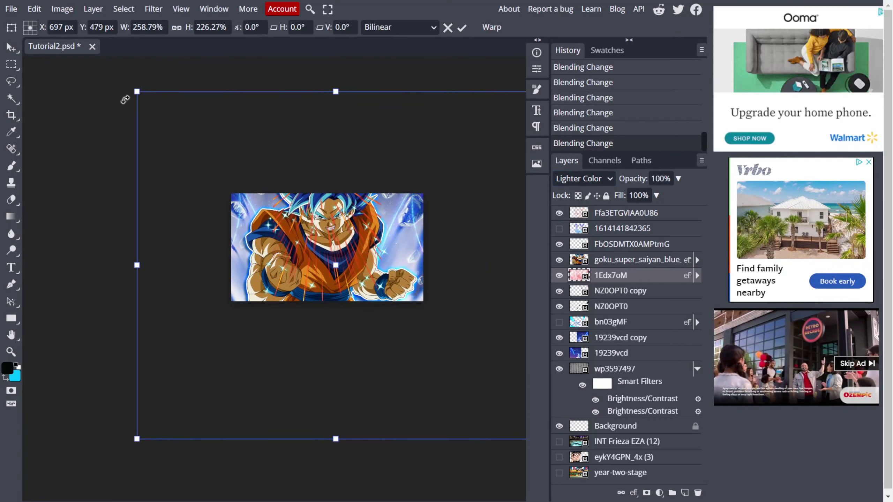
{"action": "left_click_drag", "start_coordinate": [137, 93], "coordinate": [196, 141]}
{"action": "left_click_drag", "start_coordinate": [304, 194], "coordinate": [278, 190]}
{"action": "scroll", "coordinate": [348, 192], "scroll_direction": "up", "scroll_amount": 5}
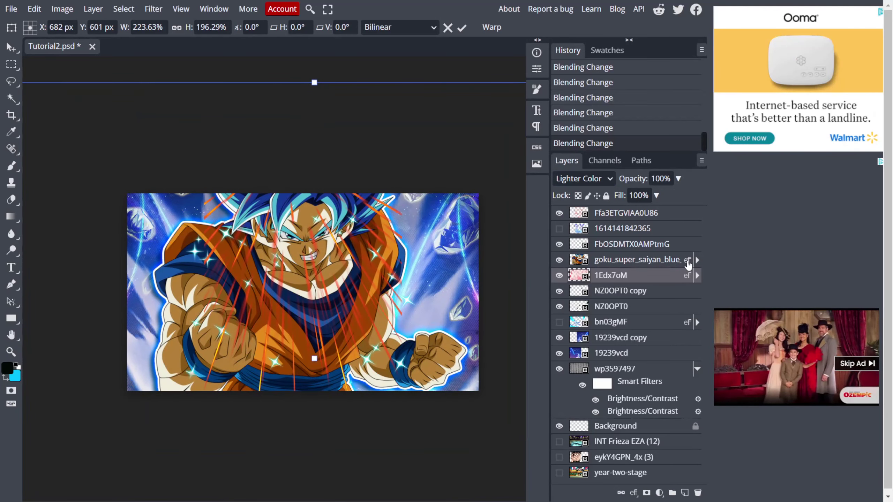
{"action": "left_click", "coordinate": [687, 262]}
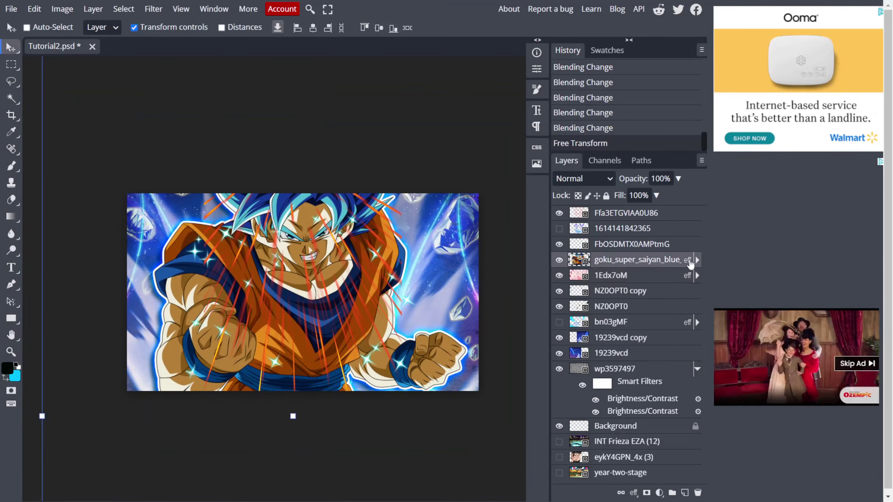
{"action": "right_click", "coordinate": [662, 280]}
{"action": "left_click", "coordinate": [606, 230]}
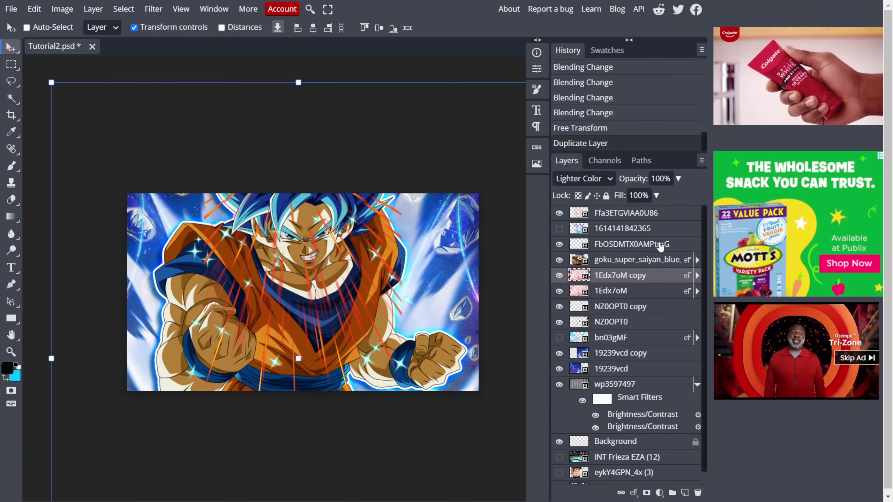
Step: Add a blue Color Overlay to the FbOSDMTX0AMPtmG sparkle layer with the Color blend mode at 100% opacity
{"action": "double_click", "coordinate": [649, 259]}
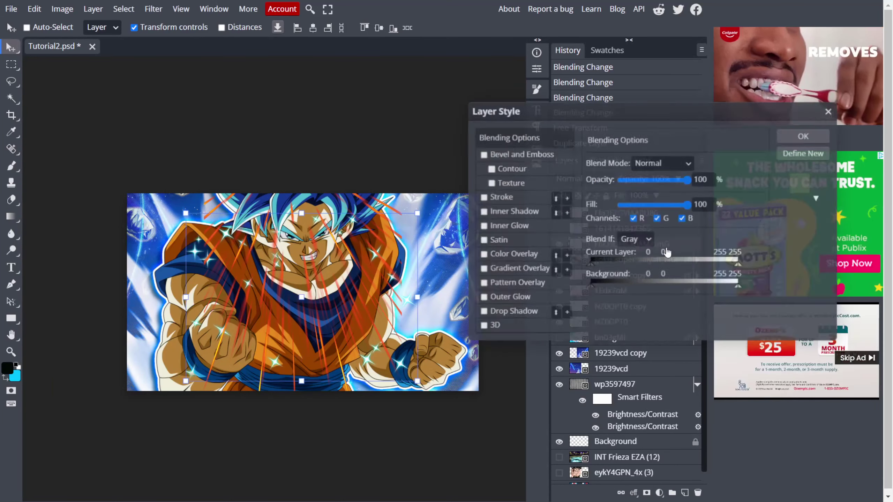
{"action": "left_click", "coordinate": [522, 256]}
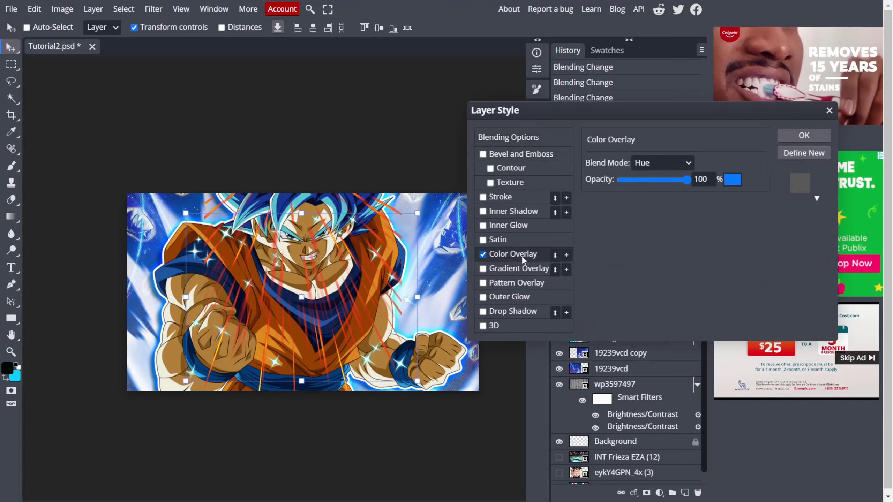
{"action": "left_click", "coordinate": [654, 164]}
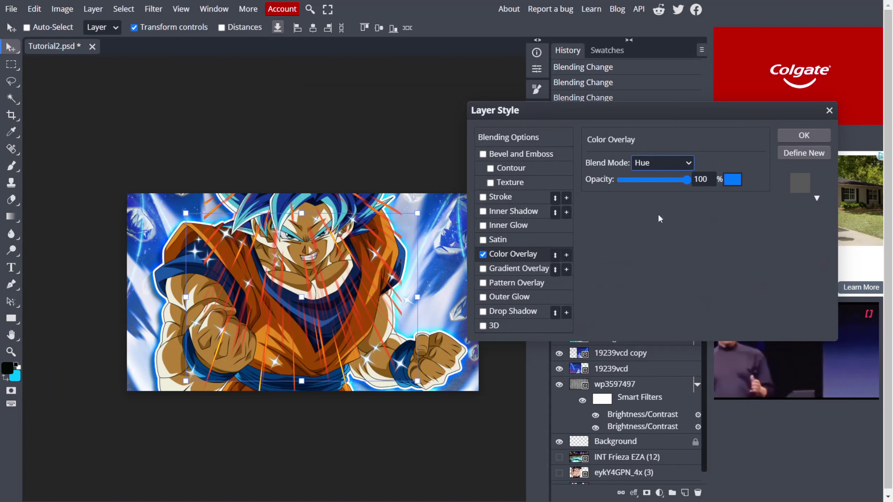
{"action": "key", "text": "Down"}
{"action": "key", "text": "Down"}
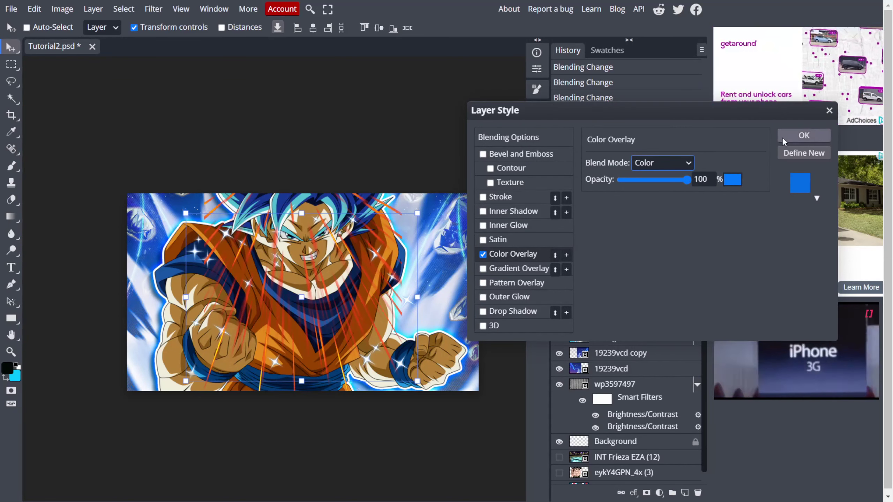
{"action": "key", "text": "Return"}
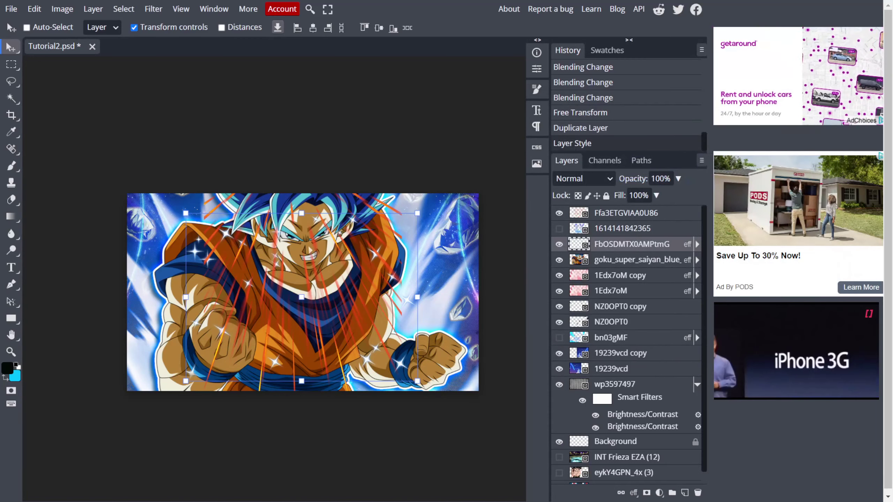
Step: Enlarge the FbOSDMTX0AMPtmG sparkles beyond the canvas edges and set the layer's blend mode to Hard Light
{"action": "left_click_drag", "start_coordinate": [417, 214], "coordinate": [375, 230]}
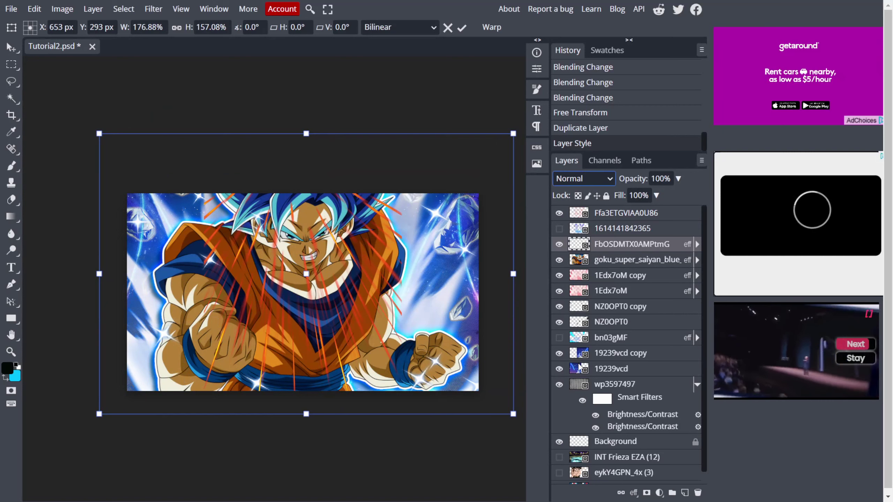
{"action": "key", "text": "Return"}
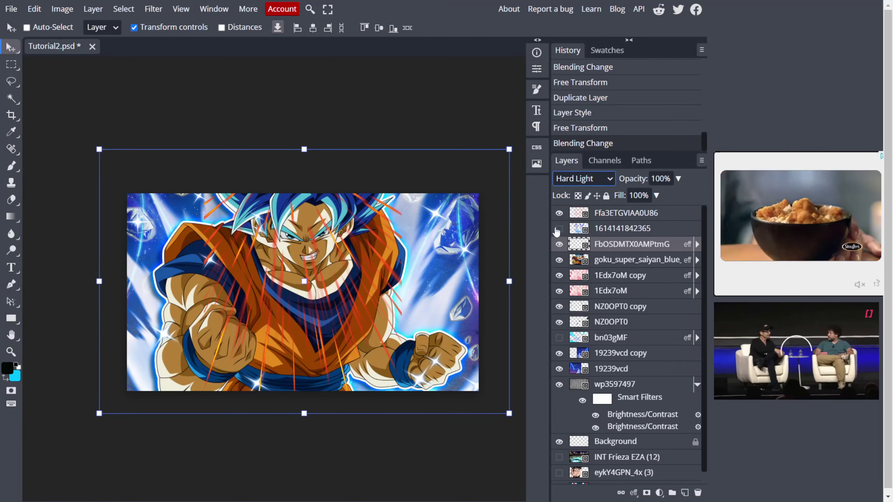
Step: Hide the Ffa3ETGVIAA0U86 layer, then duplicate the FbOSDMTX0AMPtmG sparkles and move the copy over the right half of the canvas
{"action": "left_click", "coordinate": [559, 213]}
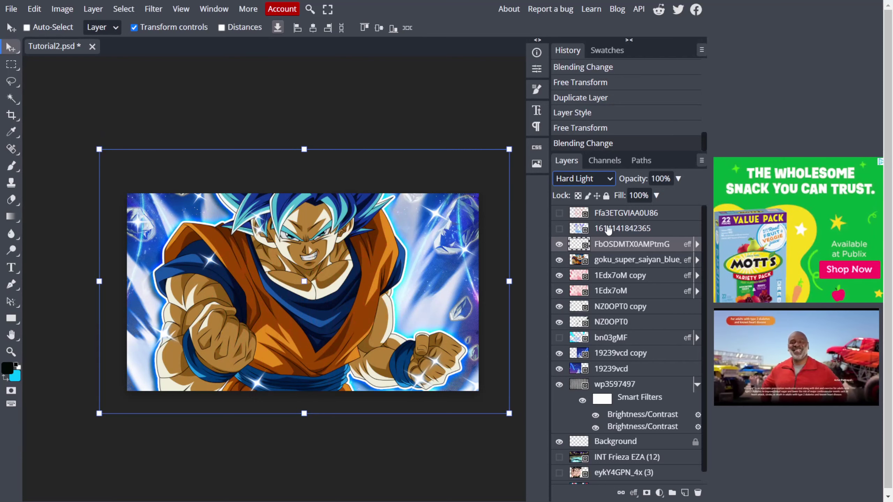
{"action": "right_click", "coordinate": [616, 244]}
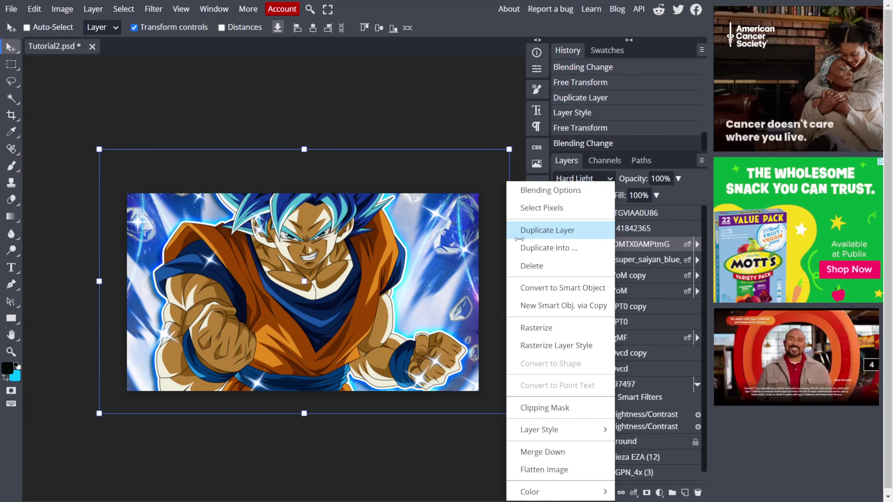
{"action": "left_click", "coordinate": [551, 230]}
{"action": "left_click_drag", "start_coordinate": [387, 272], "coordinate": [586, 260]}
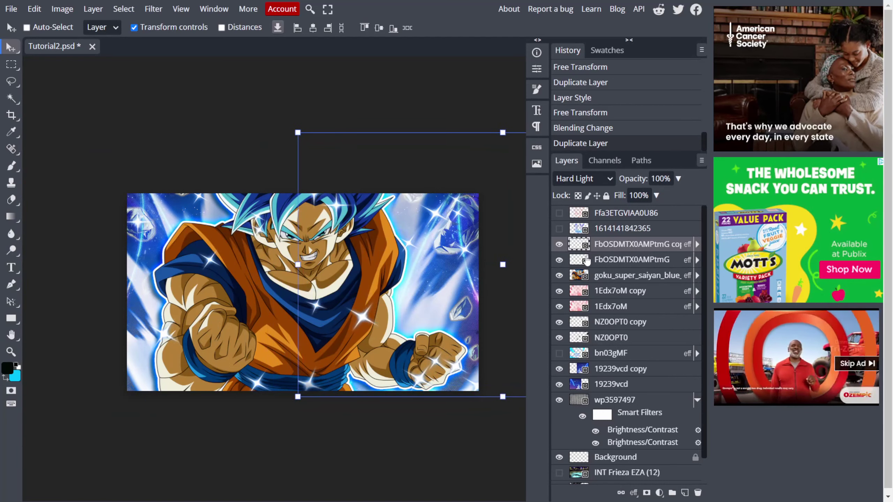
Step: Flip the FbOSDMTX0AMPtmG sparkle copy horizontally and shift it lower over the right half of the canvas
{"action": "left_click", "coordinate": [42, 11]}
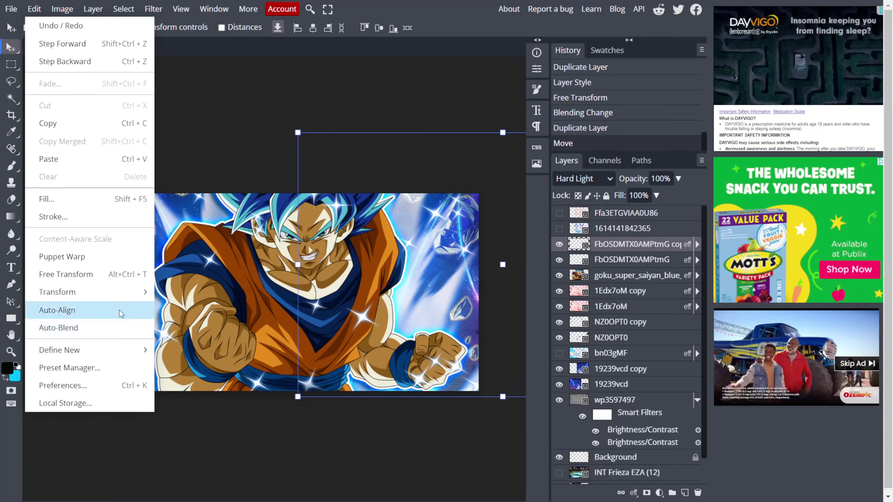
{"action": "mouse_move", "coordinate": [131, 287]}
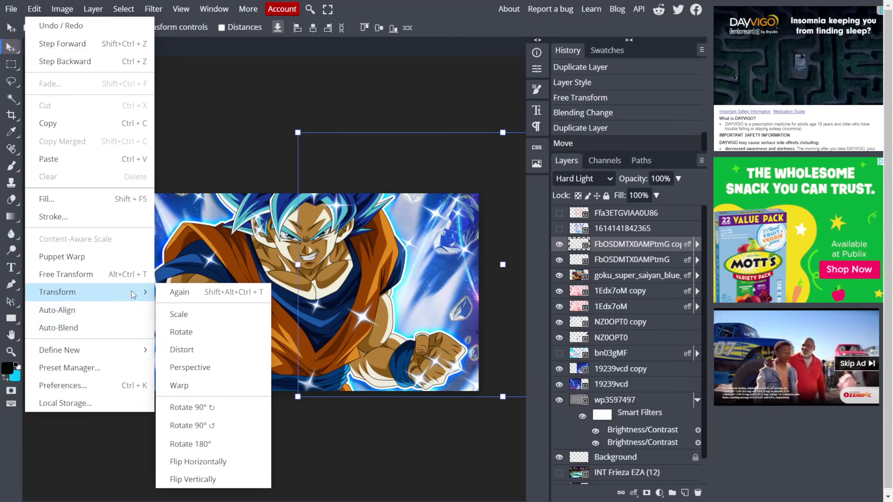
{"action": "left_click", "coordinate": [233, 462]}
{"action": "left_click_drag", "start_coordinate": [378, 318], "coordinate": [366, 369]}
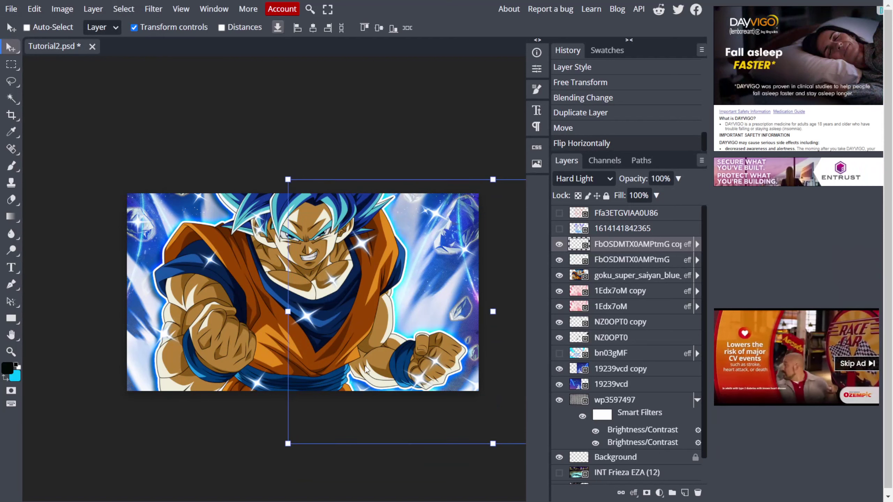
Step: Duplicate the flipped FbOSDMTX0AMPtmG sparkle copy in place to strengthen its sparkles
{"action": "left_click", "coordinate": [687, 246]}
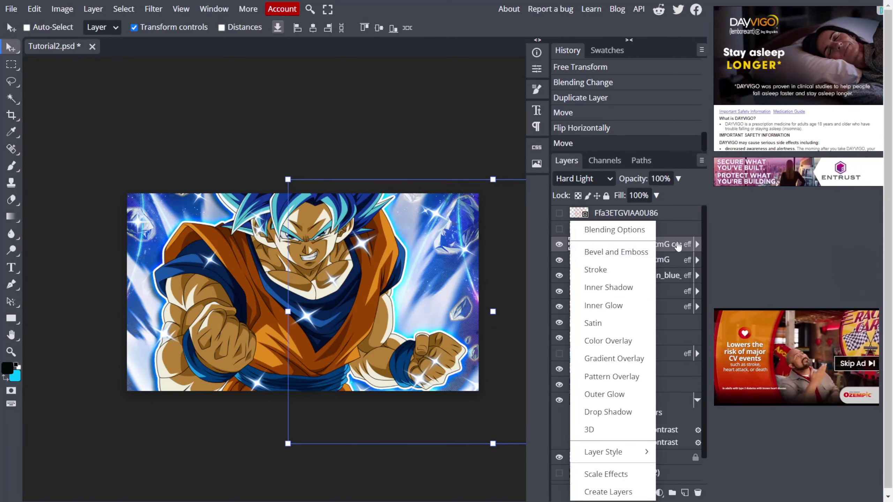
{"action": "left_click", "coordinate": [678, 244]}
{"action": "right_click", "coordinate": [678, 242]}
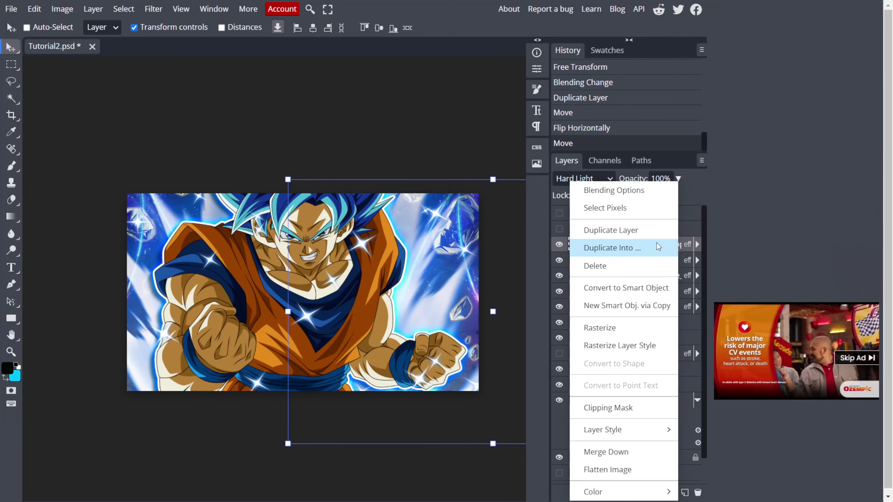
{"action": "left_click", "coordinate": [635, 234]}
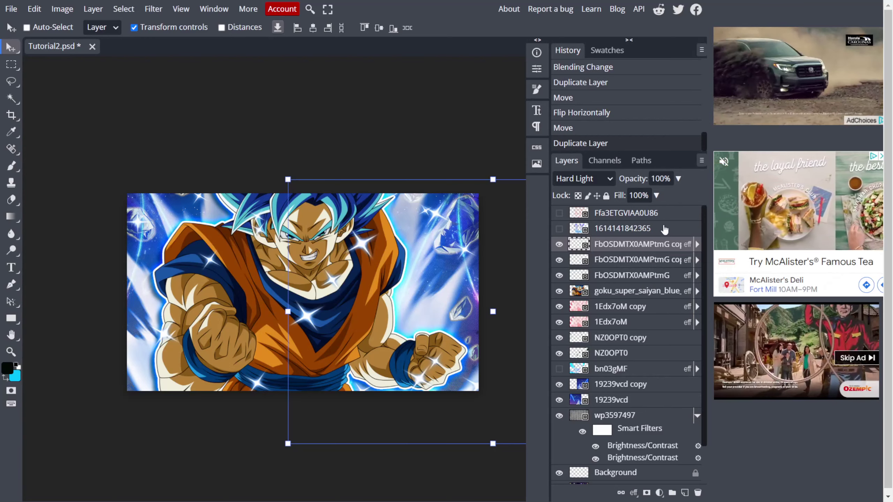
Step: Show the Ffa3ETGVIAA0U86 streak layer, enlarge it to about 191% wide by 139% high, and flip it horizontally
{"action": "left_click", "coordinate": [559, 213]}
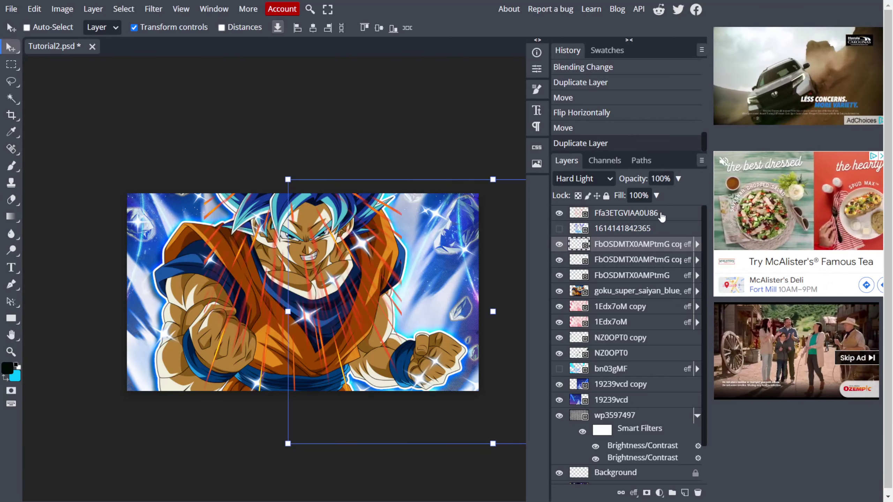
{"action": "left_click", "coordinate": [637, 216]}
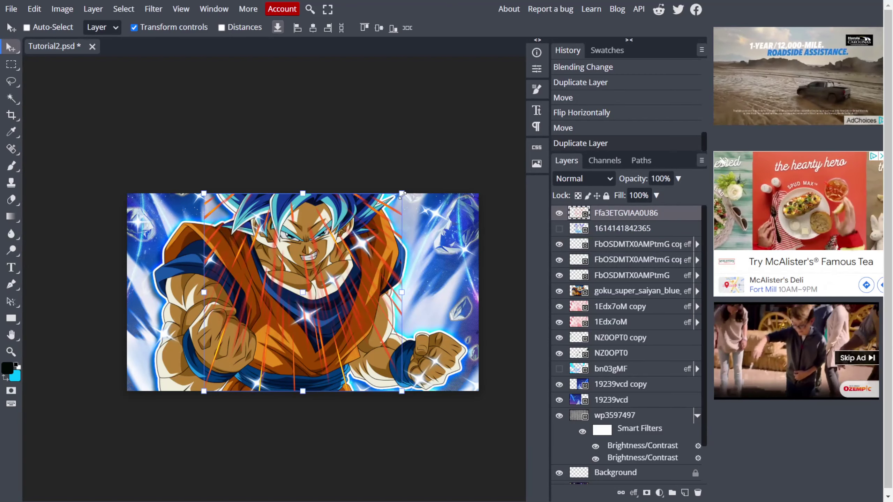
{"action": "left_click_drag", "start_coordinate": [406, 193], "coordinate": [743, 5]}
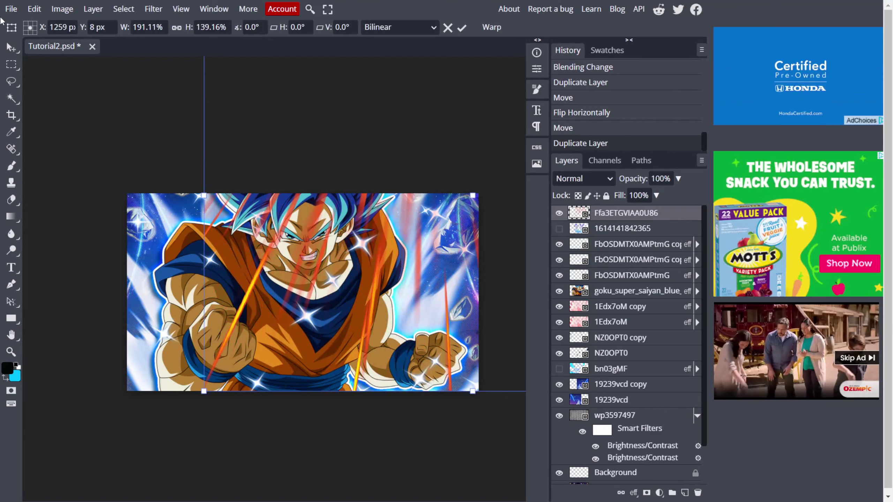
{"action": "left_click", "coordinate": [33, 8]}
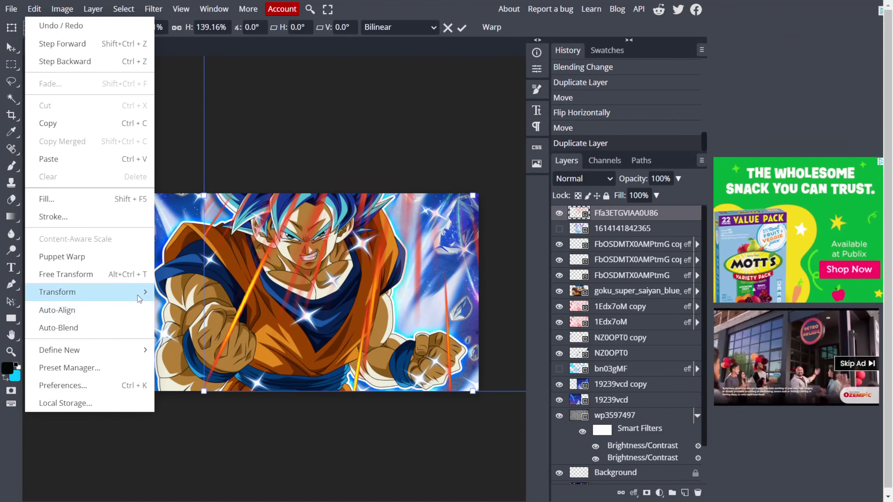
{"action": "mouse_move", "coordinate": [137, 293]}
{"action": "left_click", "coordinate": [213, 460]}
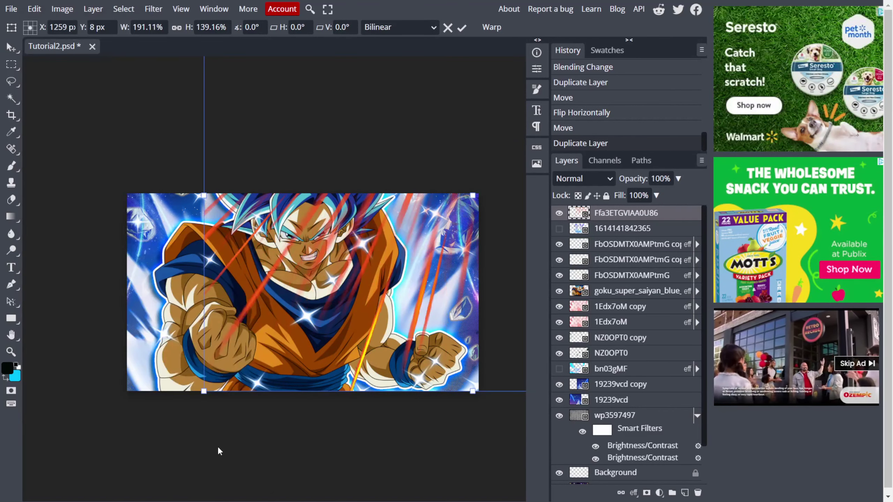
Step: Resize the Ffa3ETGVIAA0U86 streaks to about 162% wide by 129% high and position them around X 640, Y 394 px, covering the canvas
{"action": "mouse_move", "coordinate": [341, 271]}
{"action": "left_mouse_down"}
{"action": "mouse_move", "coordinate": [194, 471]}
{"action": "mouse_move", "coordinate": [226, 378]}
{"action": "mouse_move", "coordinate": [209, 378]}
{"action": "mouse_move", "coordinate": [156, 431]}
{"action": "mouse_move", "coordinate": [145, 460]}
{"action": "mouse_move", "coordinate": [158, 403]}
{"action": "left_mouse_up"}
{"action": "scroll", "coordinate": [327, 206], "scroll_direction": "down", "scroll_amount": 3}
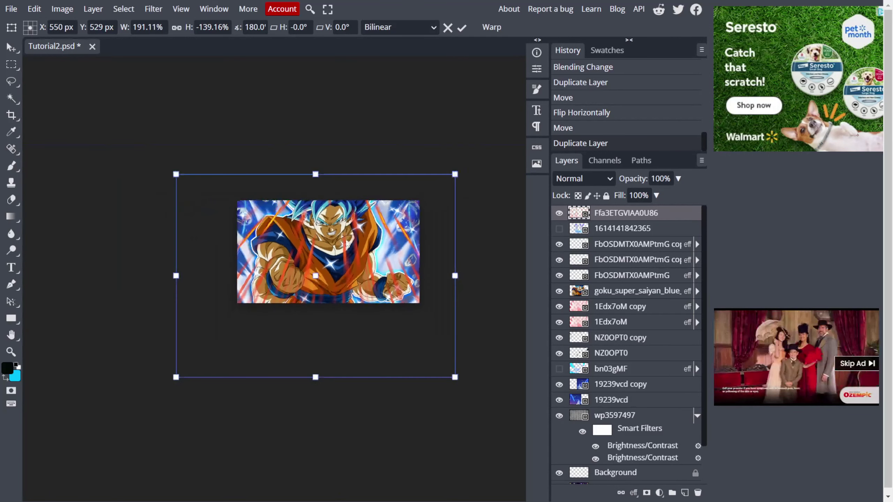
{"action": "left_click_drag", "start_coordinate": [444, 367], "coordinate": [408, 352]}
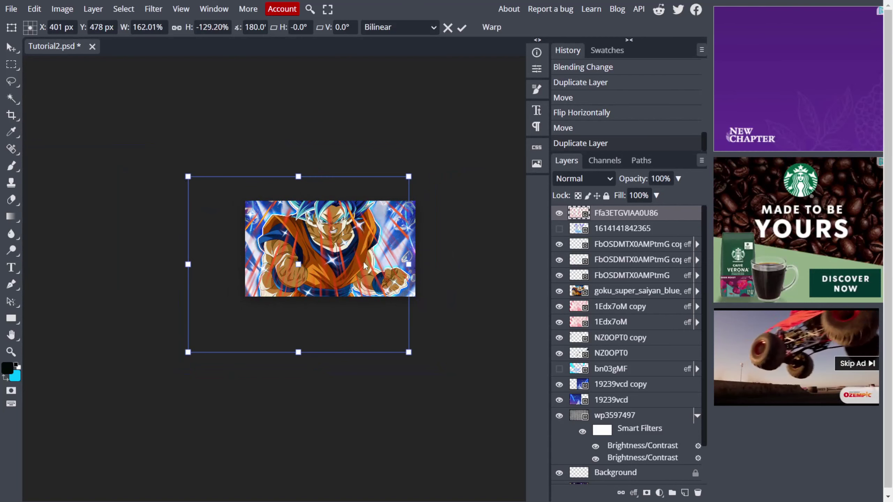
{"action": "left_click_drag", "start_coordinate": [363, 264], "coordinate": [385, 253]}
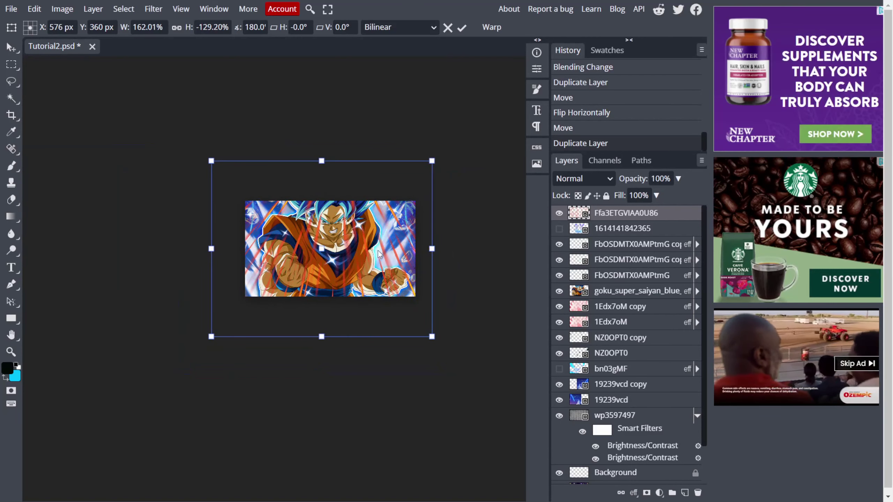
{"action": "scroll", "coordinate": [380, 252], "scroll_direction": "up", "scroll_amount": 3}
{"action": "left_click_drag", "start_coordinate": [395, 248], "coordinate": [516, 222]}
{"action": "left_click_drag", "start_coordinate": [435, 208], "coordinate": [327, 241]}
{"action": "scroll", "coordinate": [326, 206], "scroll_direction": "up", "scroll_amount": 1}
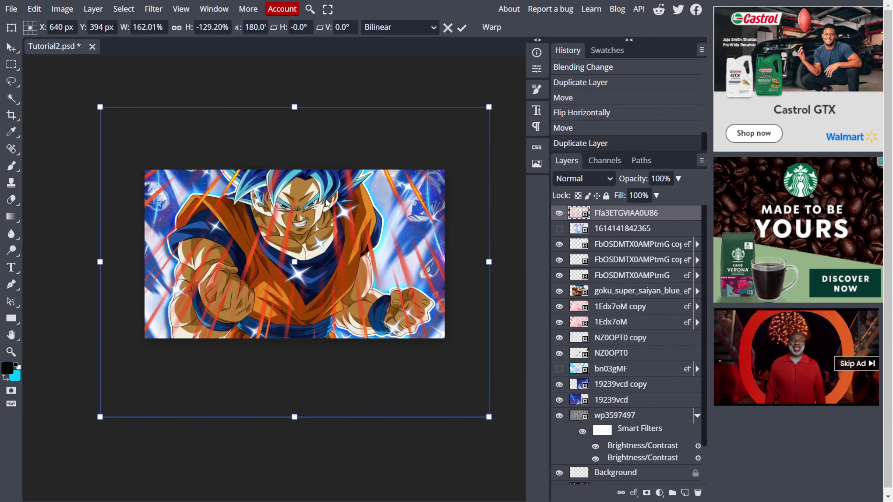
{"action": "scroll", "coordinate": [328, 204], "scroll_direction": "up", "scroll_amount": 3}
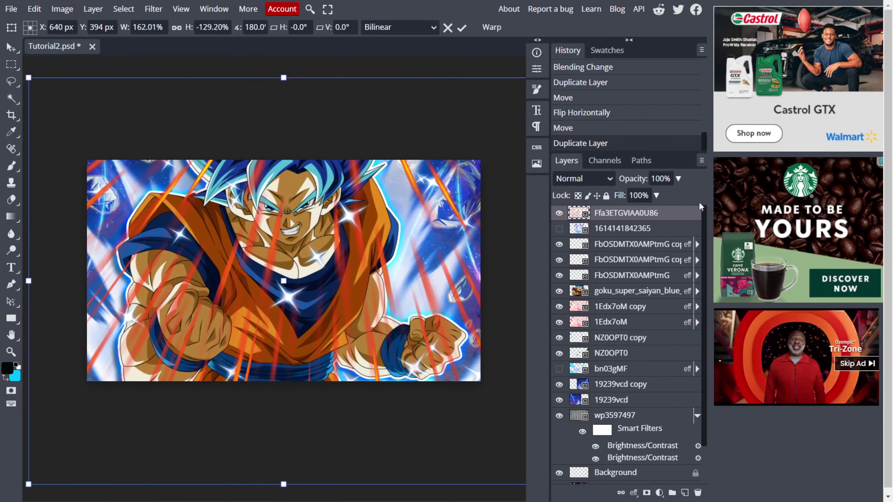
Step: Add a blue Color Overlay to the Ffa3ETGVIAA0U86 streak layer
{"action": "double_click", "coordinate": [677, 220]}
{"action": "left_click", "coordinate": [516, 254]}
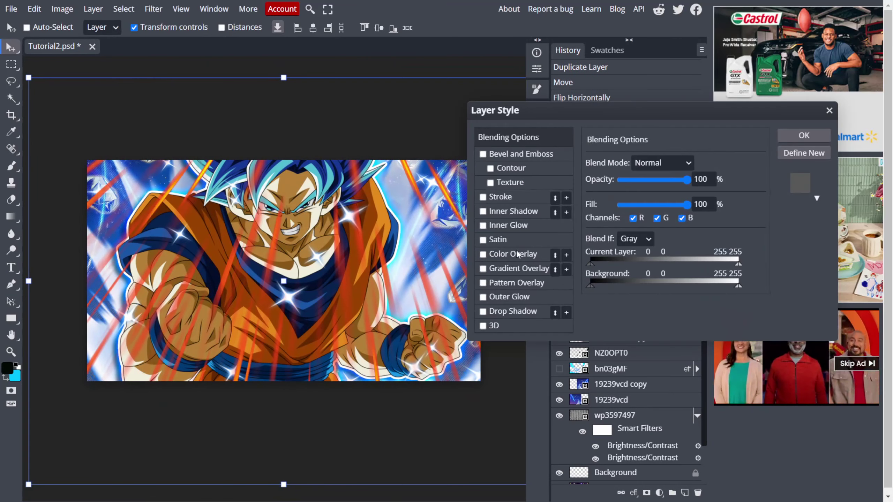
{"action": "left_click", "coordinate": [548, 136]}
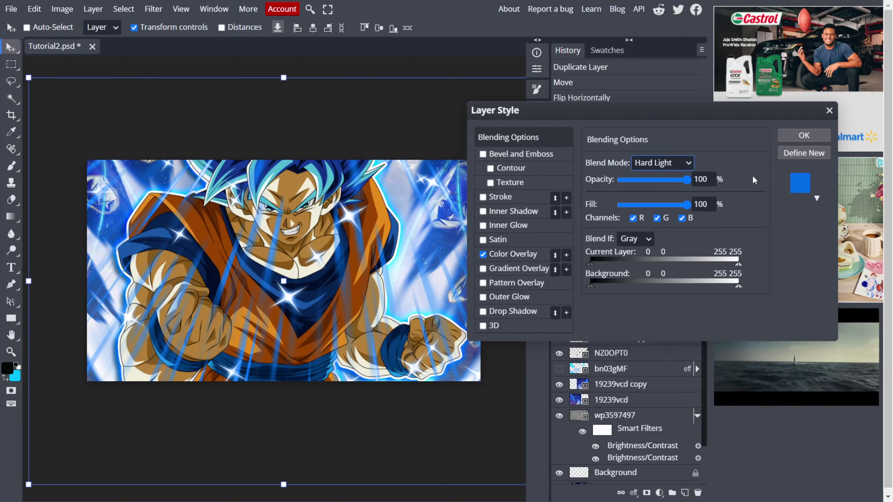
Step: Preview the blend modes for the Ffa3ETGVIAA0U86 layer in both directions, from Hard Light through Divide and back, and apply Linear Dodge
{"action": "key", "text": "Down"}
{"action": "key", "text": "Down"}
{"action": "key", "text": "Down"}
{"action": "key", "text": "Down"}
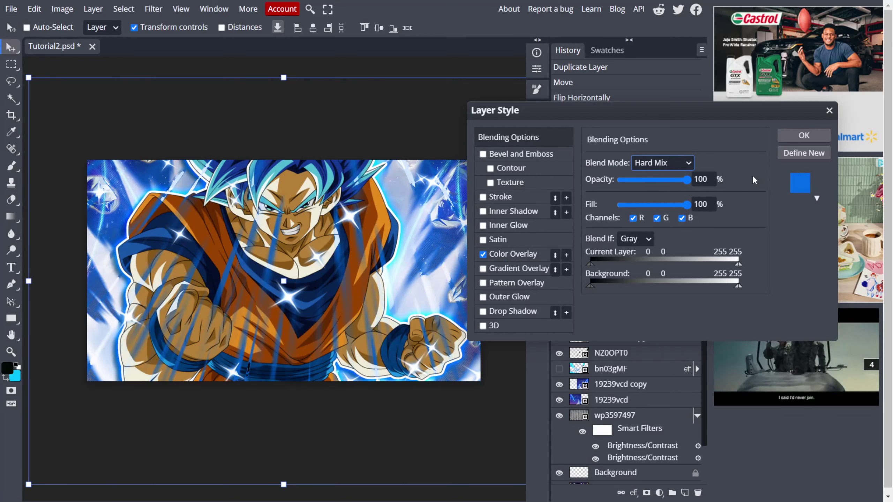
{"action": "key", "text": "Down"}
{"action": "key", "text": "Down"}
{"action": "key", "text": "Down"}
{"action": "key", "text": "Down"}
{"action": "key", "text": "Up"}
{"action": "key", "text": "Down"}
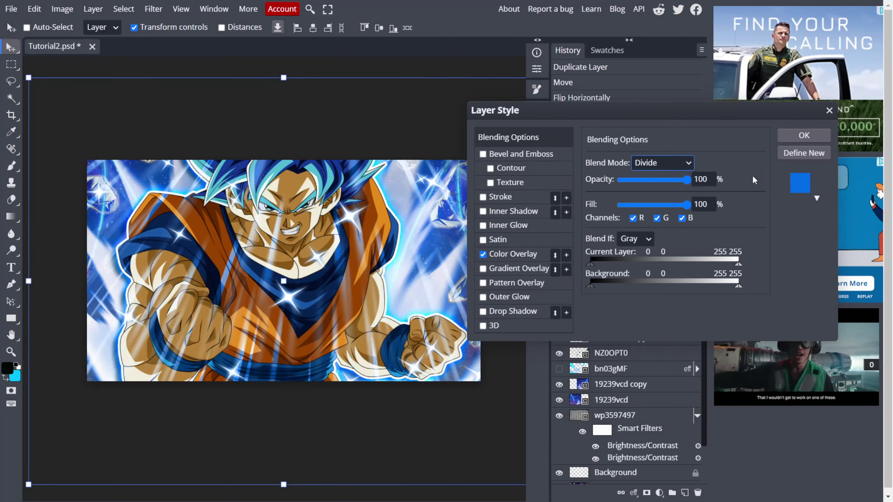
{"action": "key", "text": "Up"}
{"action": "key", "text": "Up"}
{"action": "key", "text": "Up"}
{"action": "key", "text": "Up"}
{"action": "key", "text": "Up"}
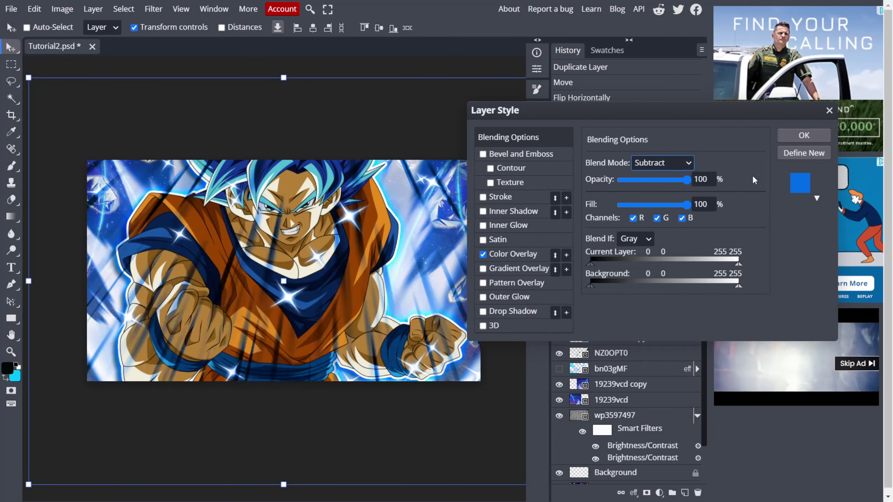
{"action": "key", "text": "Up"}
{"action": "key", "text": "Up"}
{"action": "key", "text": "Up"}
{"action": "key", "text": "Up"}
{"action": "key", "text": "Up"}
{"action": "key", "text": "Up"}
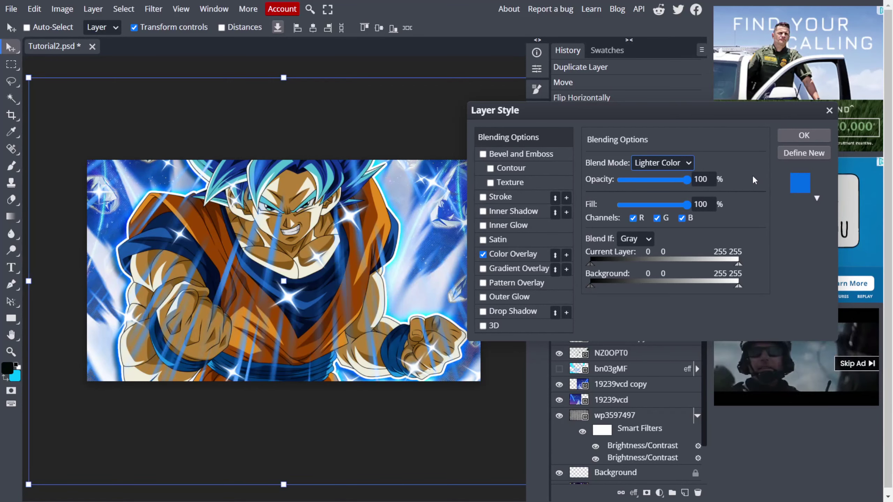
{"action": "key", "text": "Up"}
{"action": "key", "text": "Up"}
{"action": "key", "text": "Down"}
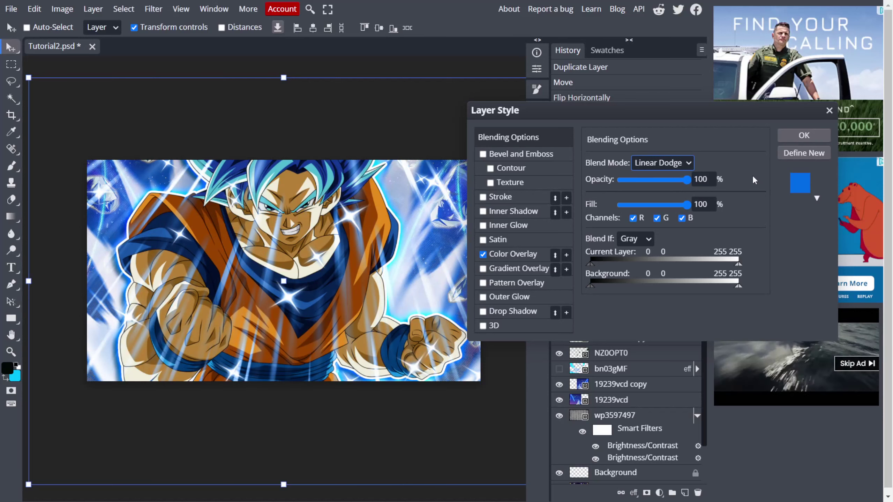
{"action": "left_click", "coordinate": [787, 134]}
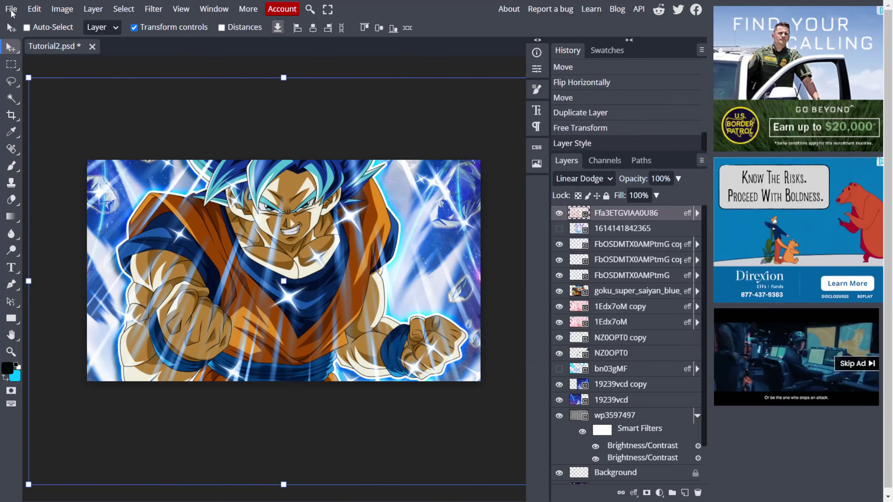
Step: Flip the Ffa3ETGVIAA0U86 streaks vertically, shifted slightly up and to the left, and duplicate the layer
{"action": "left_click", "coordinate": [34, 9]}
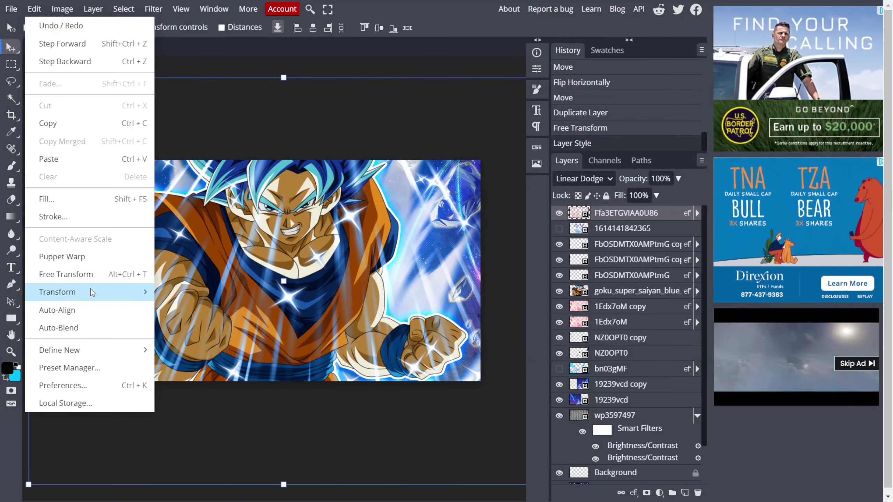
{"action": "mouse_move", "coordinate": [143, 292]}
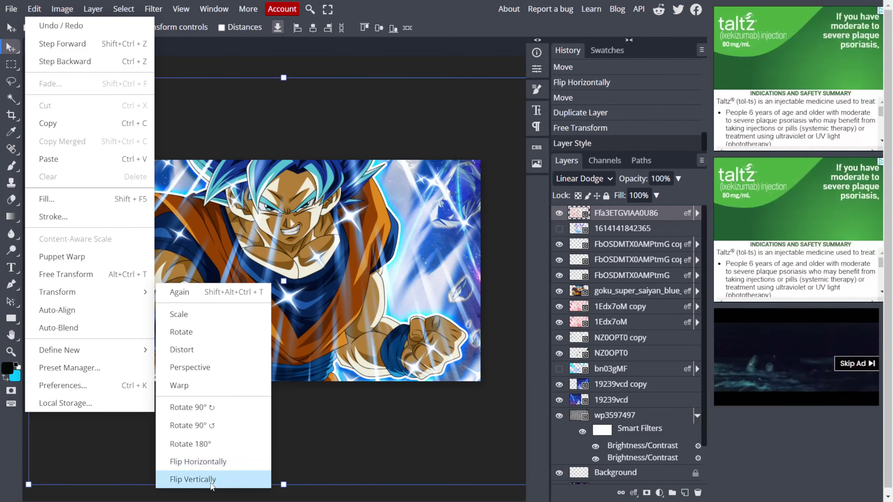
{"action": "left_click", "coordinate": [210, 484]}
{"action": "left_click_drag", "start_coordinate": [303, 170], "coordinate": [296, 161]}
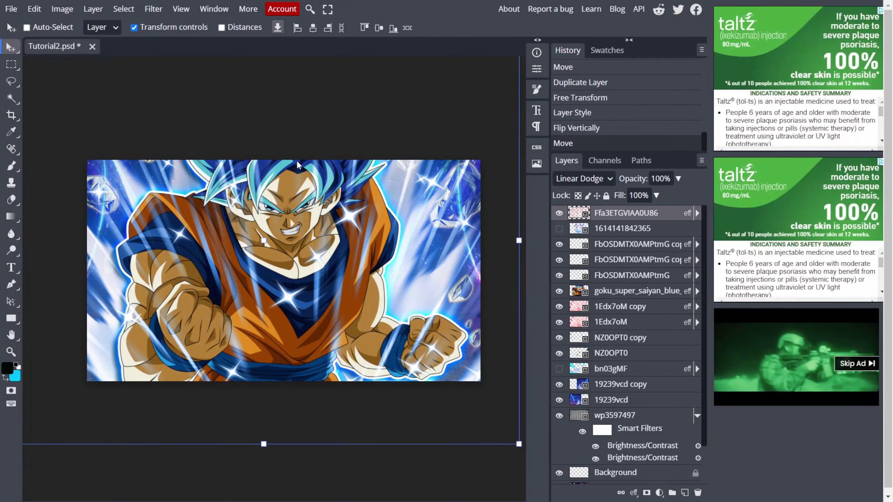
{"action": "right_click", "coordinate": [669, 220]}
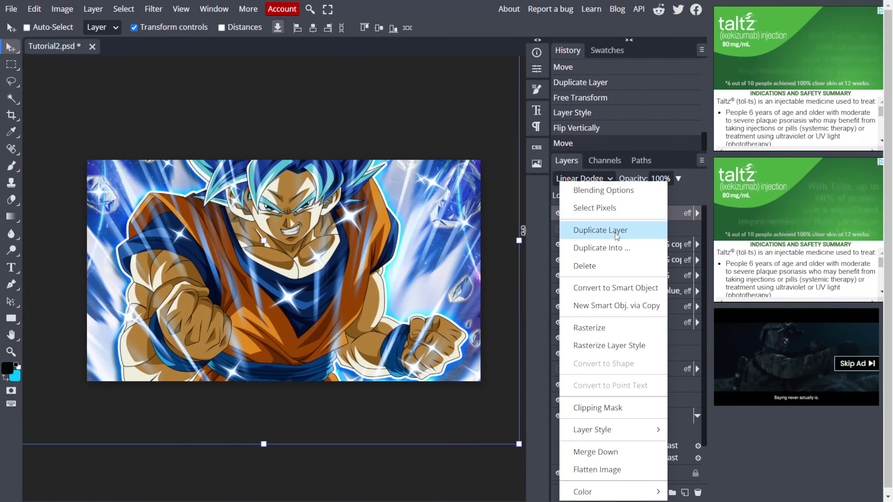
{"action": "left_click", "coordinate": [615, 233]}
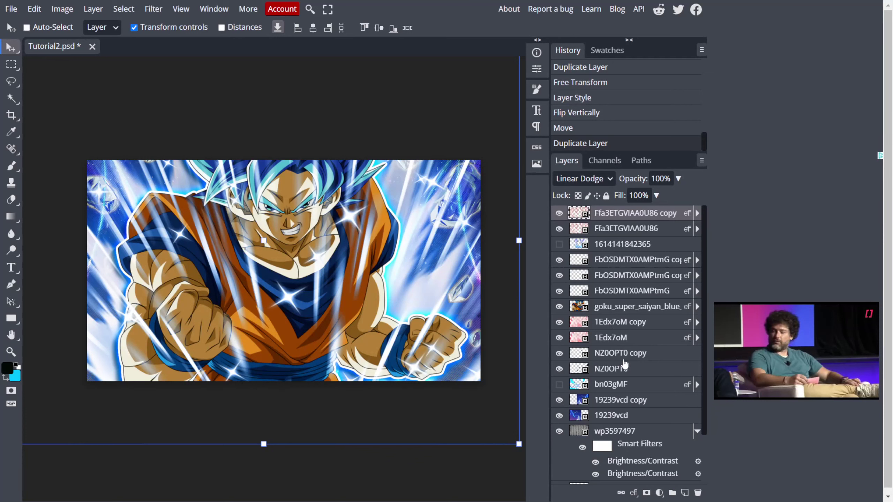
Step: Move the NZ0OPT0 copy and NZ0OPT0 layers above both 1Edx7oM layers, directly beneath the Goku render
{"action": "left_click_drag", "start_coordinate": [625, 354], "coordinate": [632, 324]}
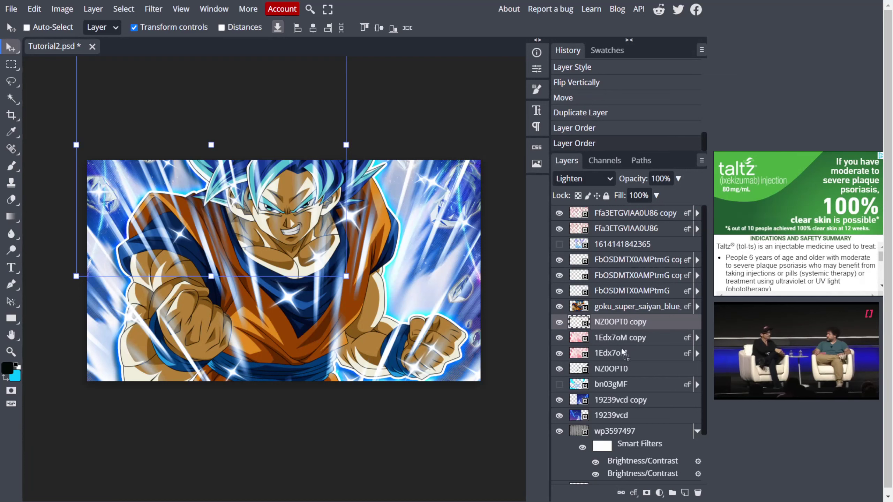
{"action": "left_click_drag", "start_coordinate": [622, 351], "coordinate": [622, 328]}
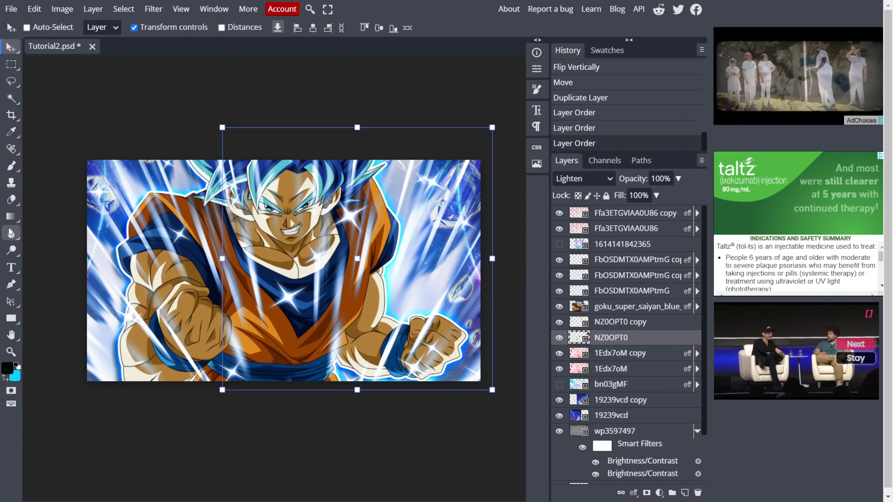
Step: Rasterize the Ffa3ETGVIAA0U86 copy layer and erase streaks near Goku's head with a 39 px Eraser at 100% hardness
{"action": "left_click", "coordinate": [16, 199]}
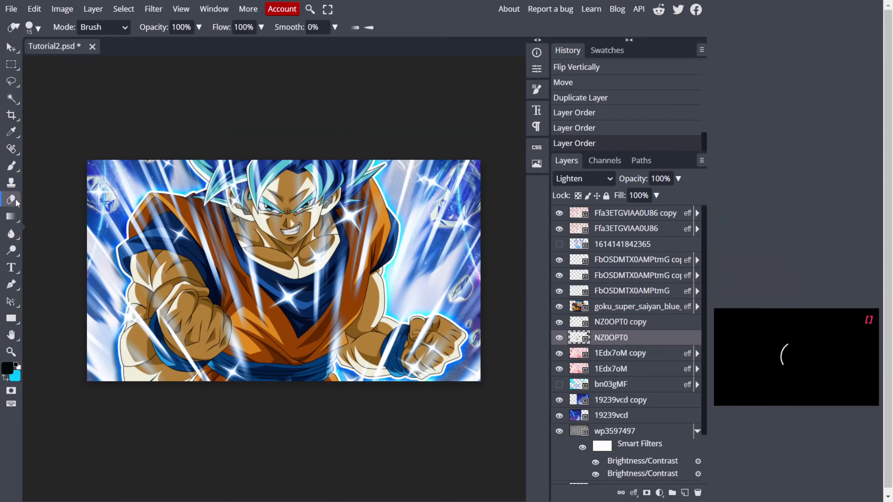
{"action": "left_click", "coordinate": [34, 28]}
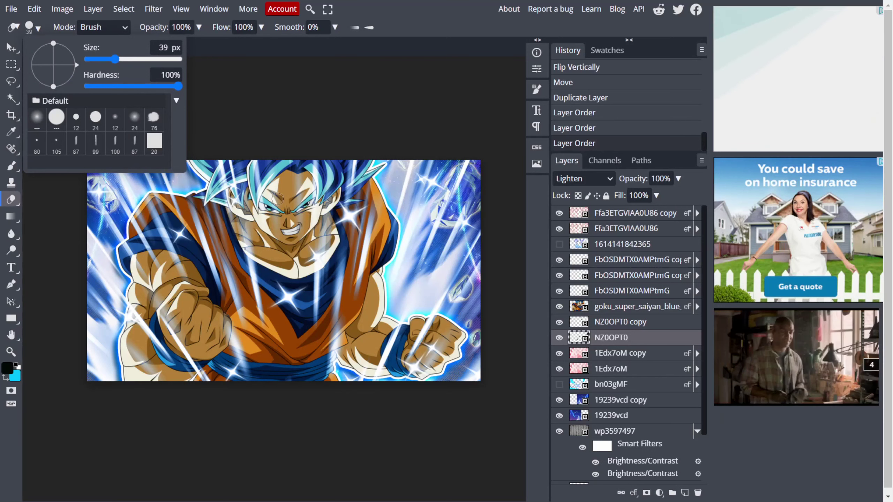
{"action": "left_click", "coordinate": [676, 215]}
{"action": "left_click", "coordinate": [267, 192]}
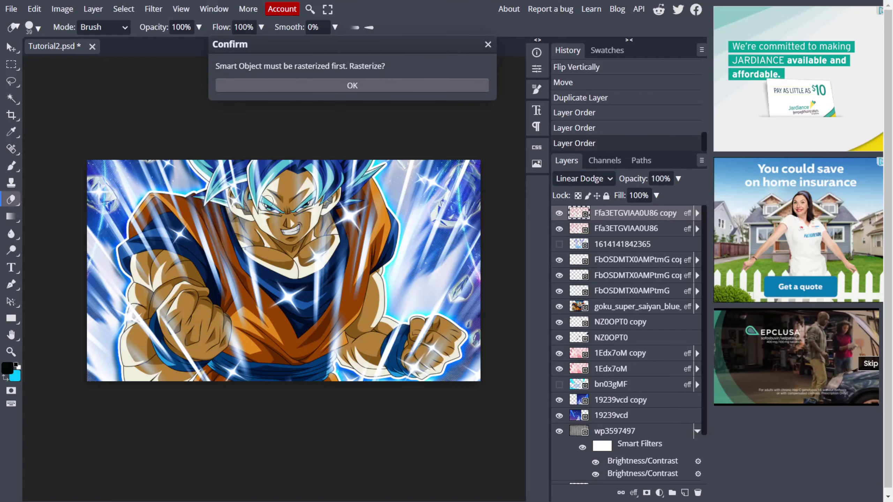
{"action": "key", "text": "Return"}
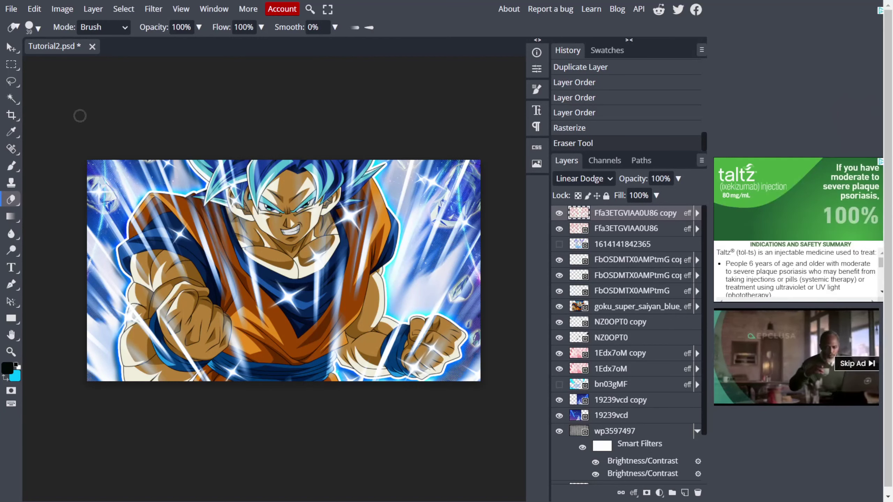
Step: Select the NZ0OPT0 copy layer beneath the Goku render
{"action": "left_click", "coordinate": [682, 322]}
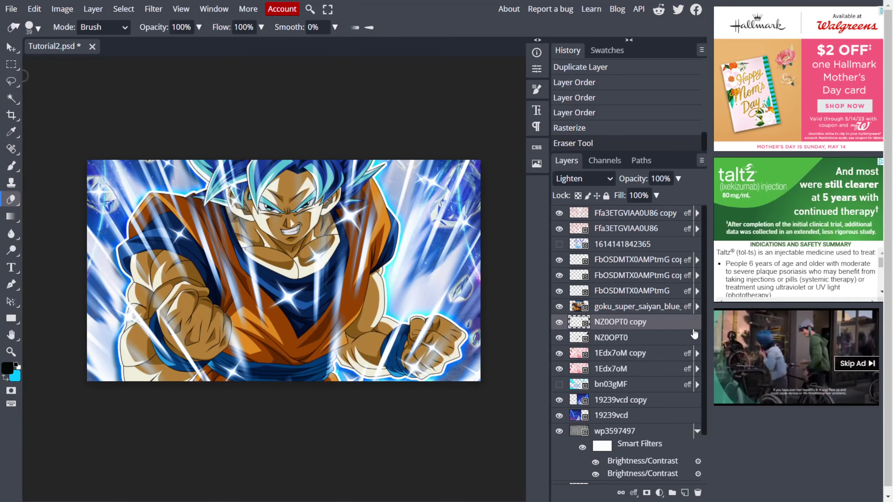